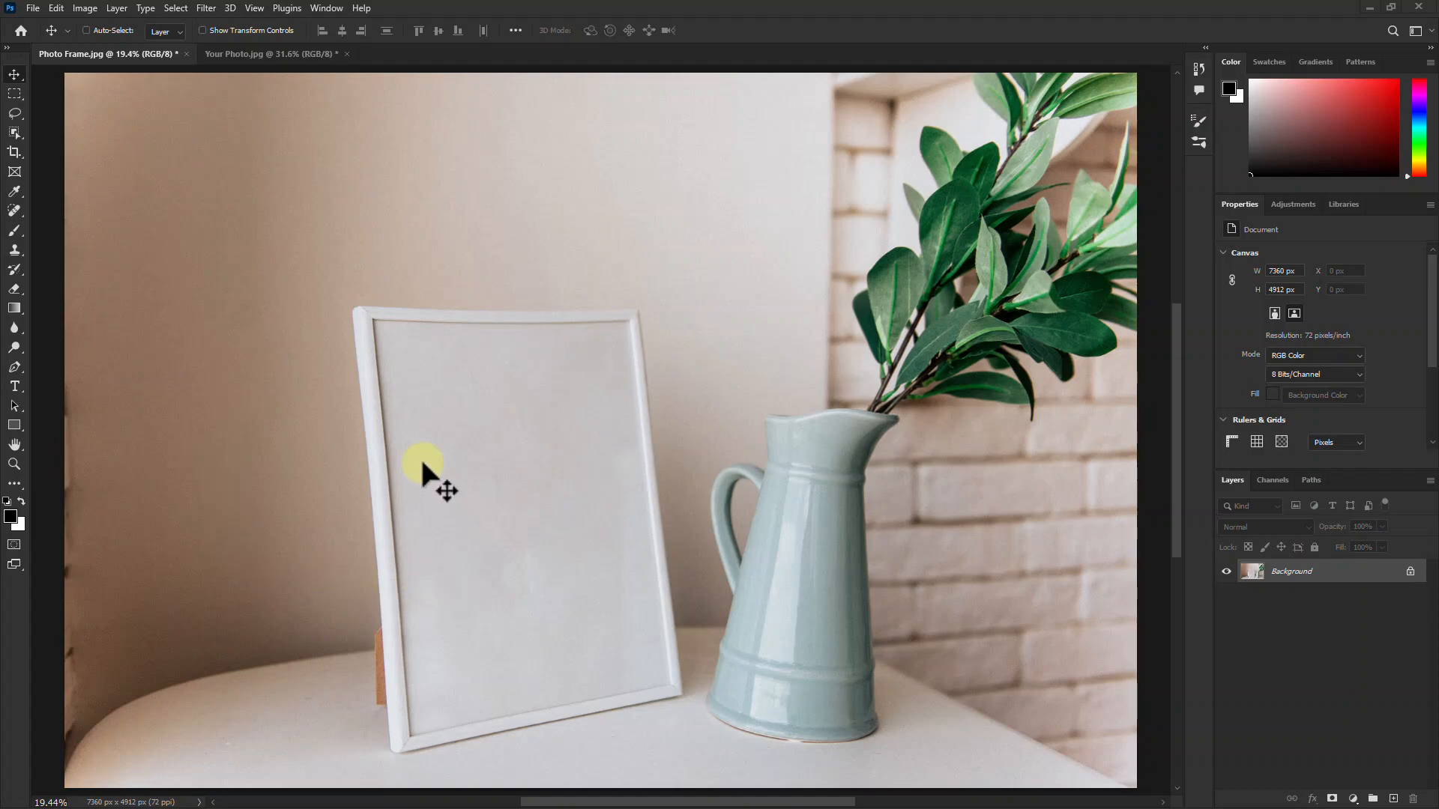
Duplicate the Background layer of Photo Frame.jpg within the same document, naming the copy 2.
click(268, 53)
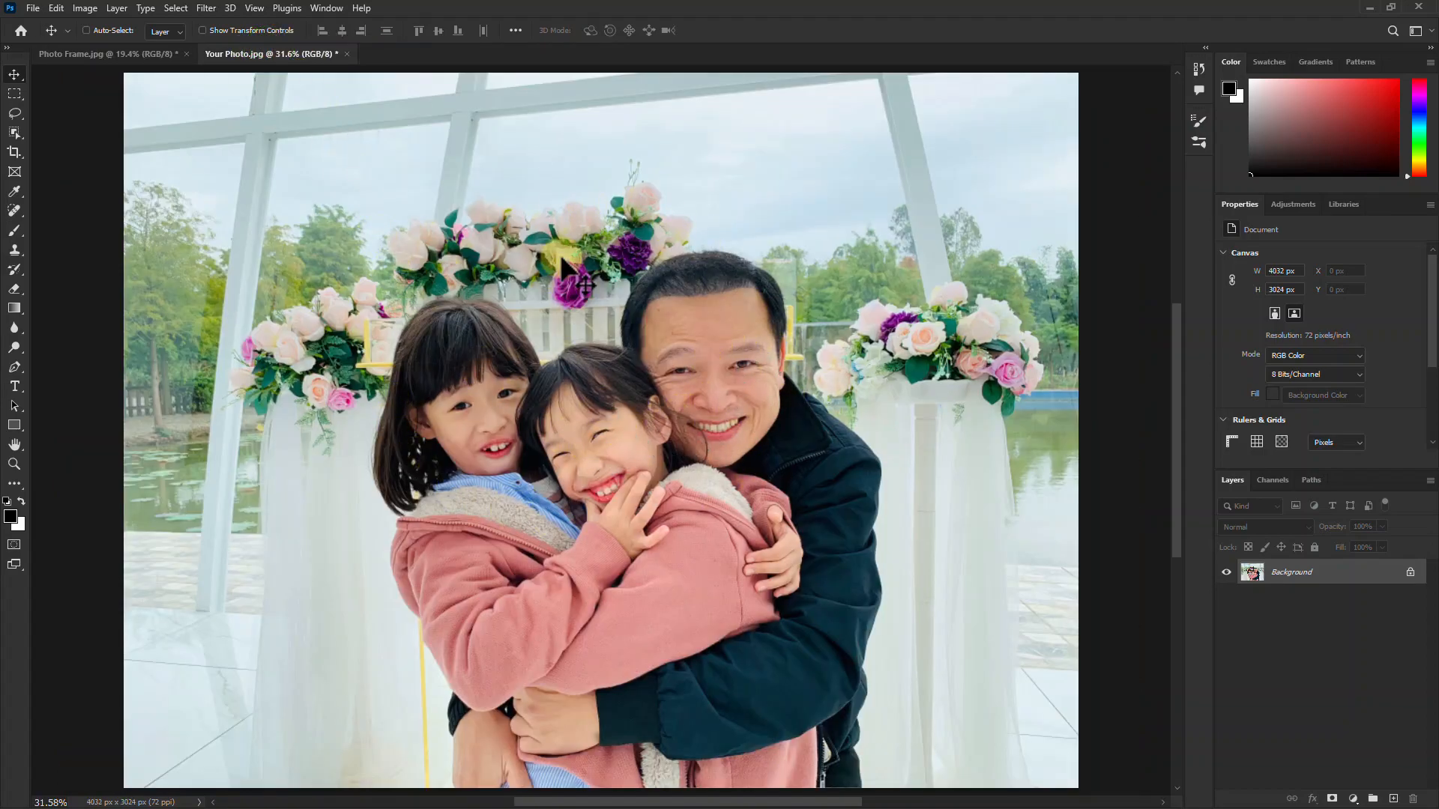
click(72, 49)
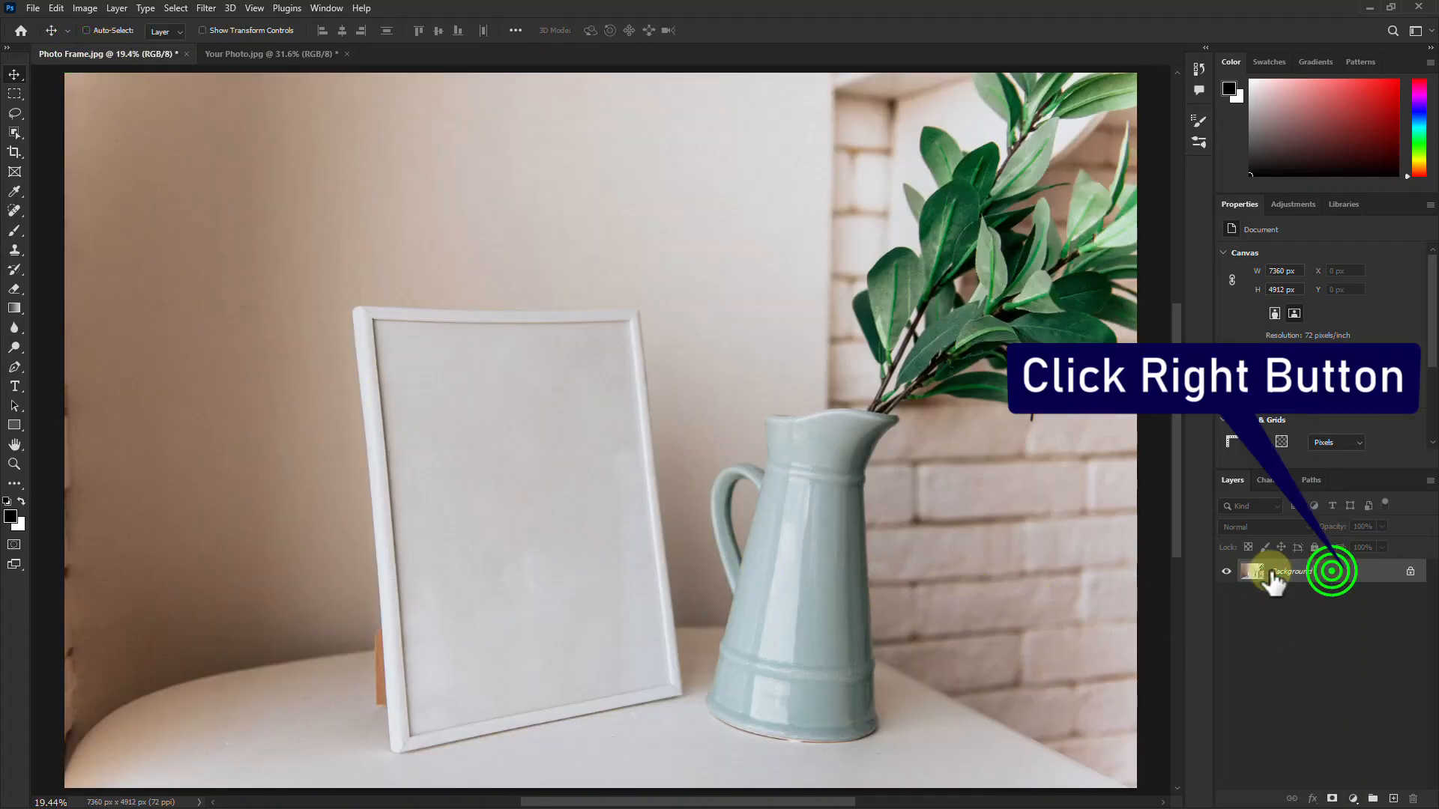
right_click(1336, 575)
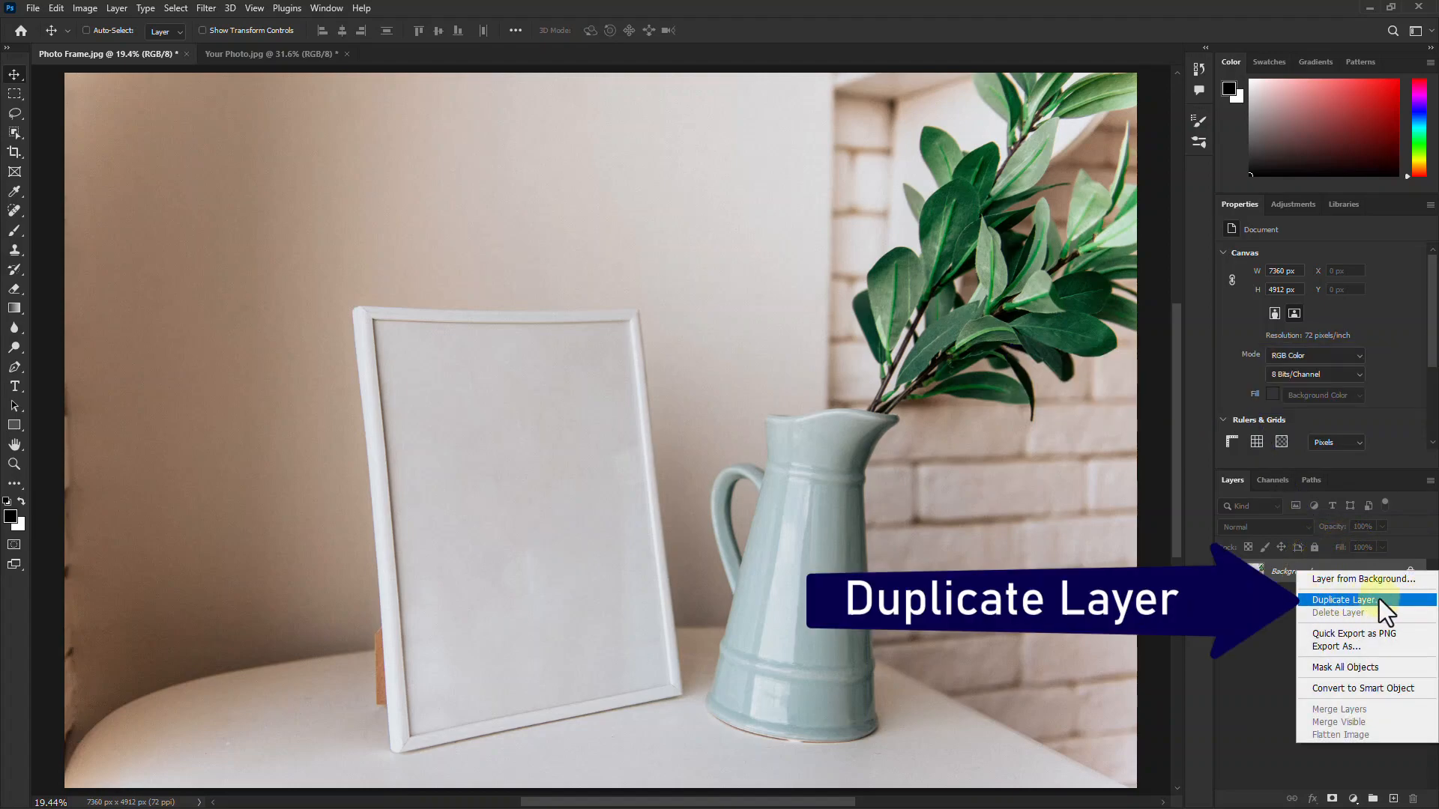
click(1337, 602)
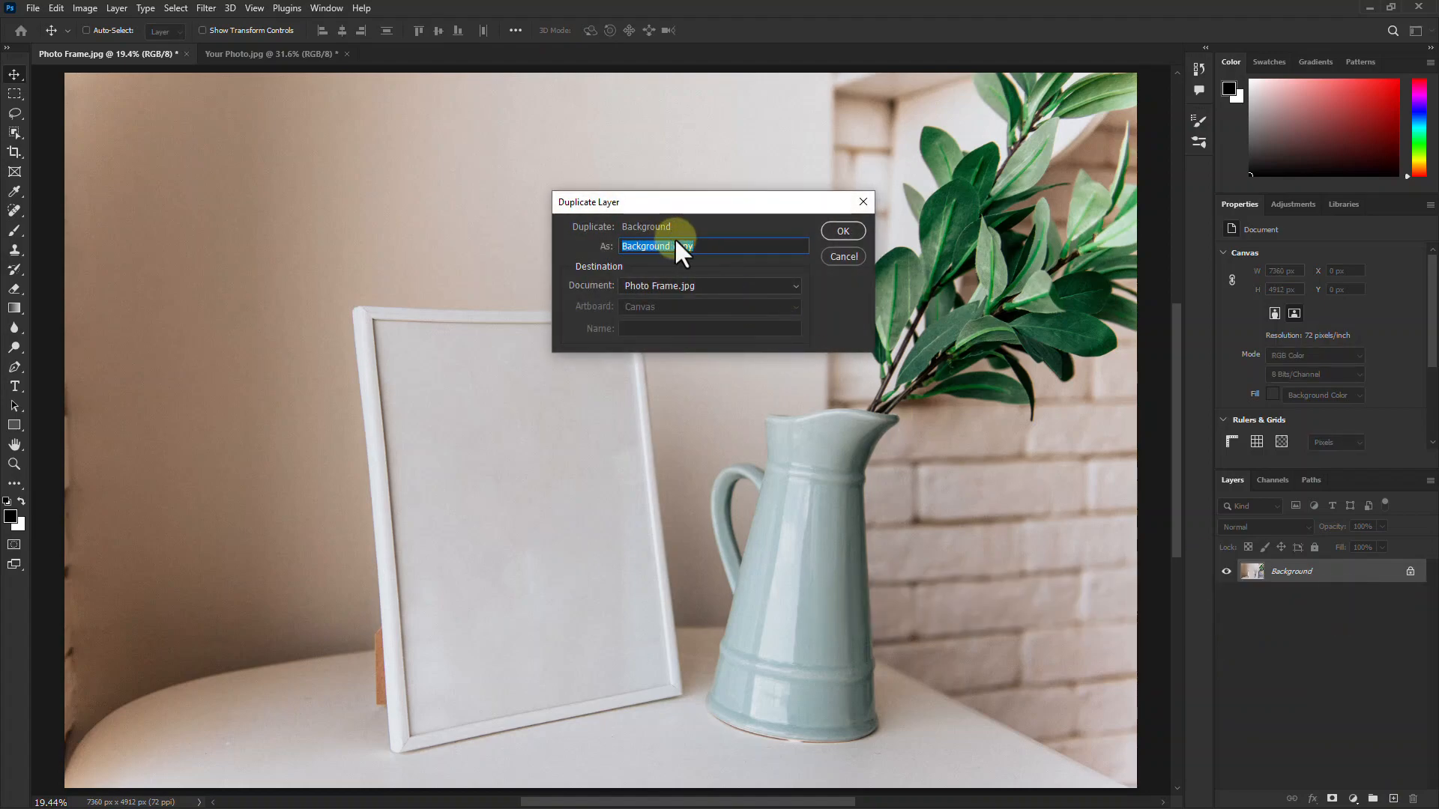
drag(713, 242, 578, 241)
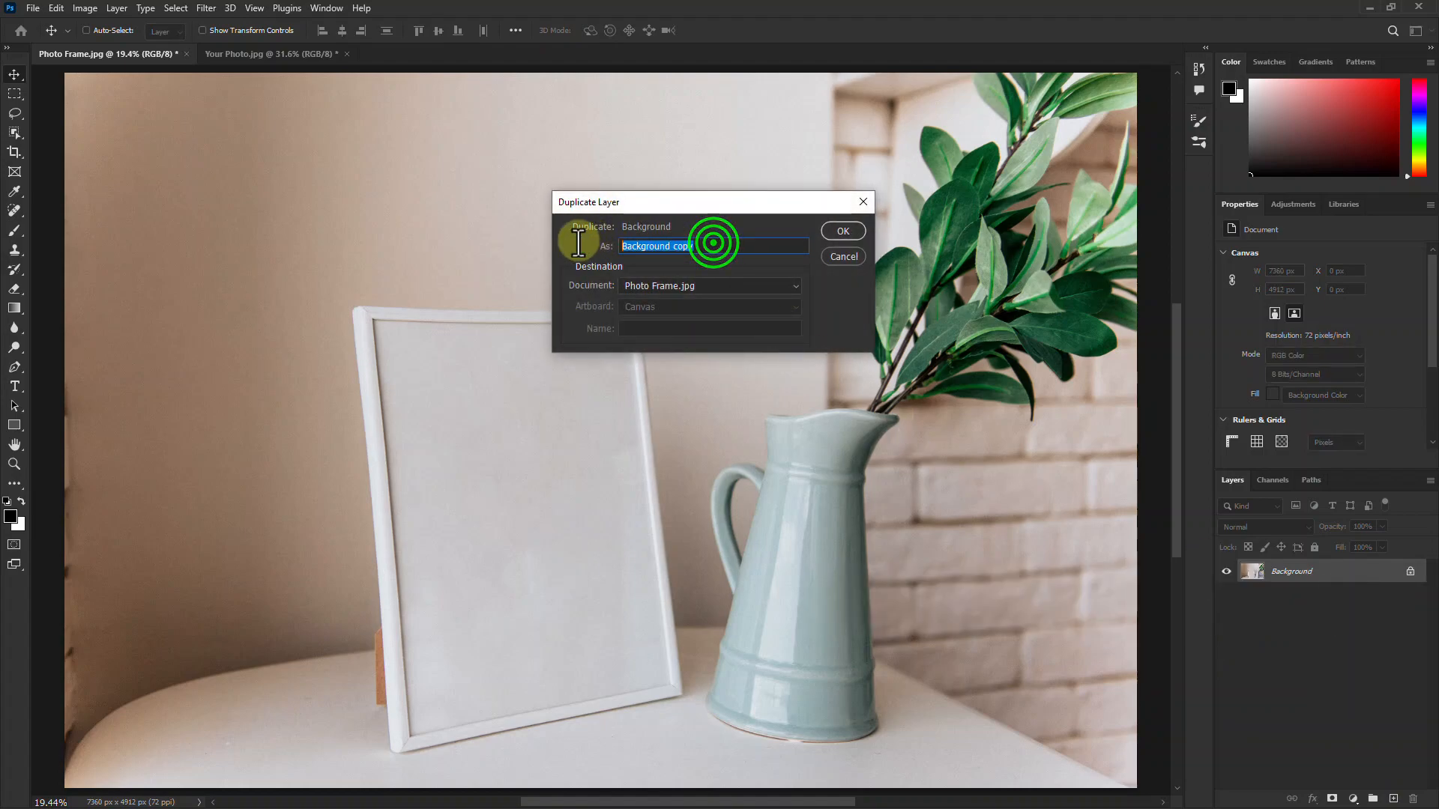
text(2)
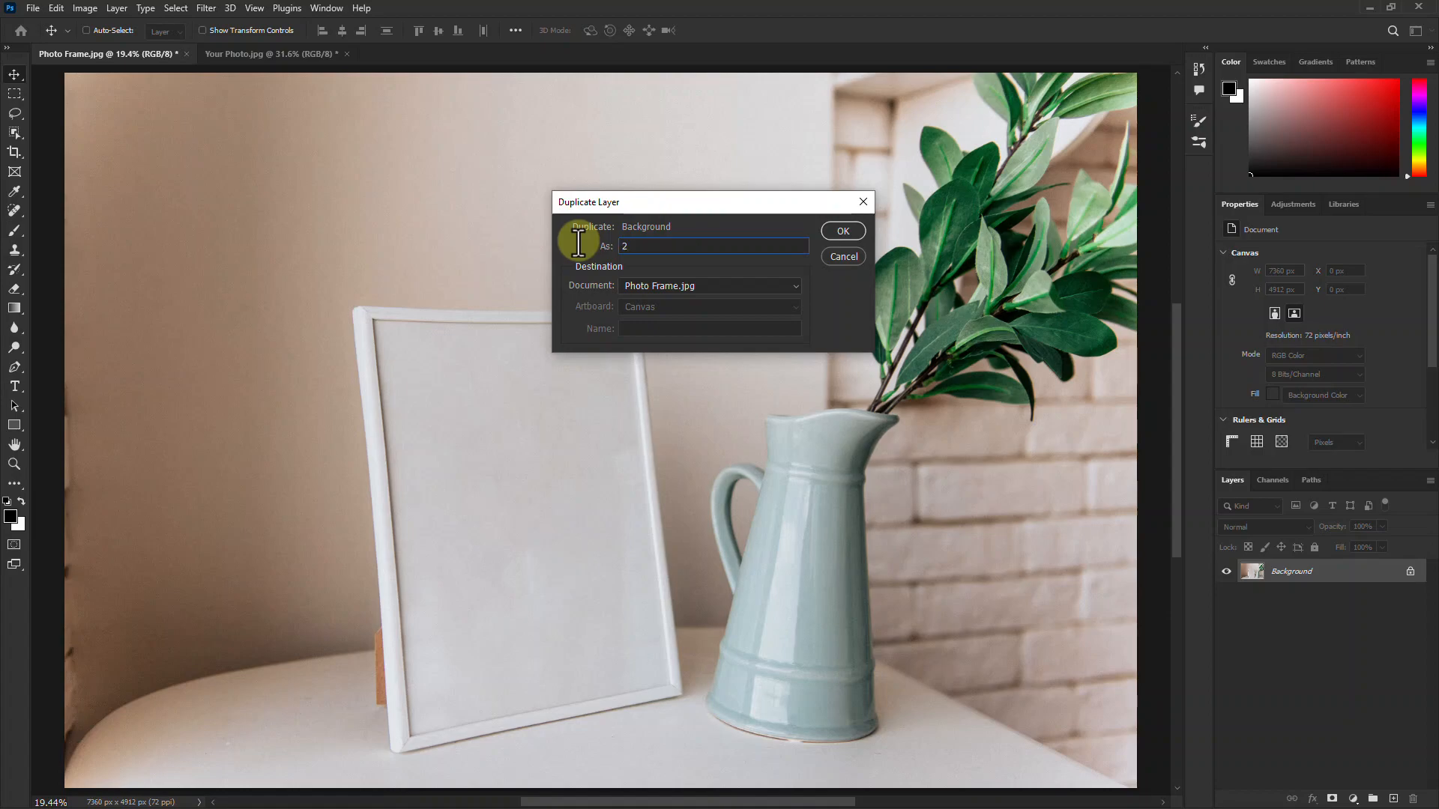
click(844, 231)
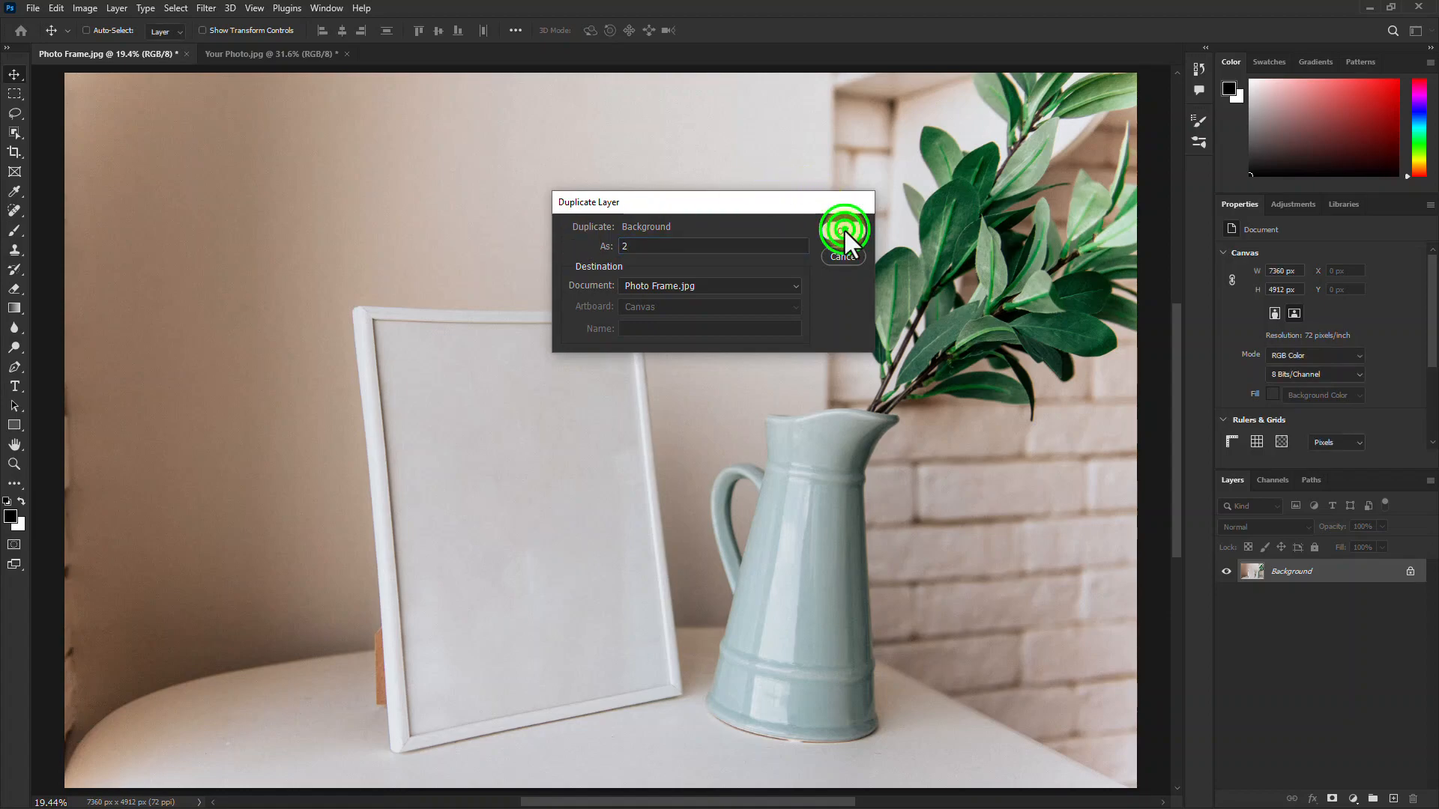
click(1300, 571)
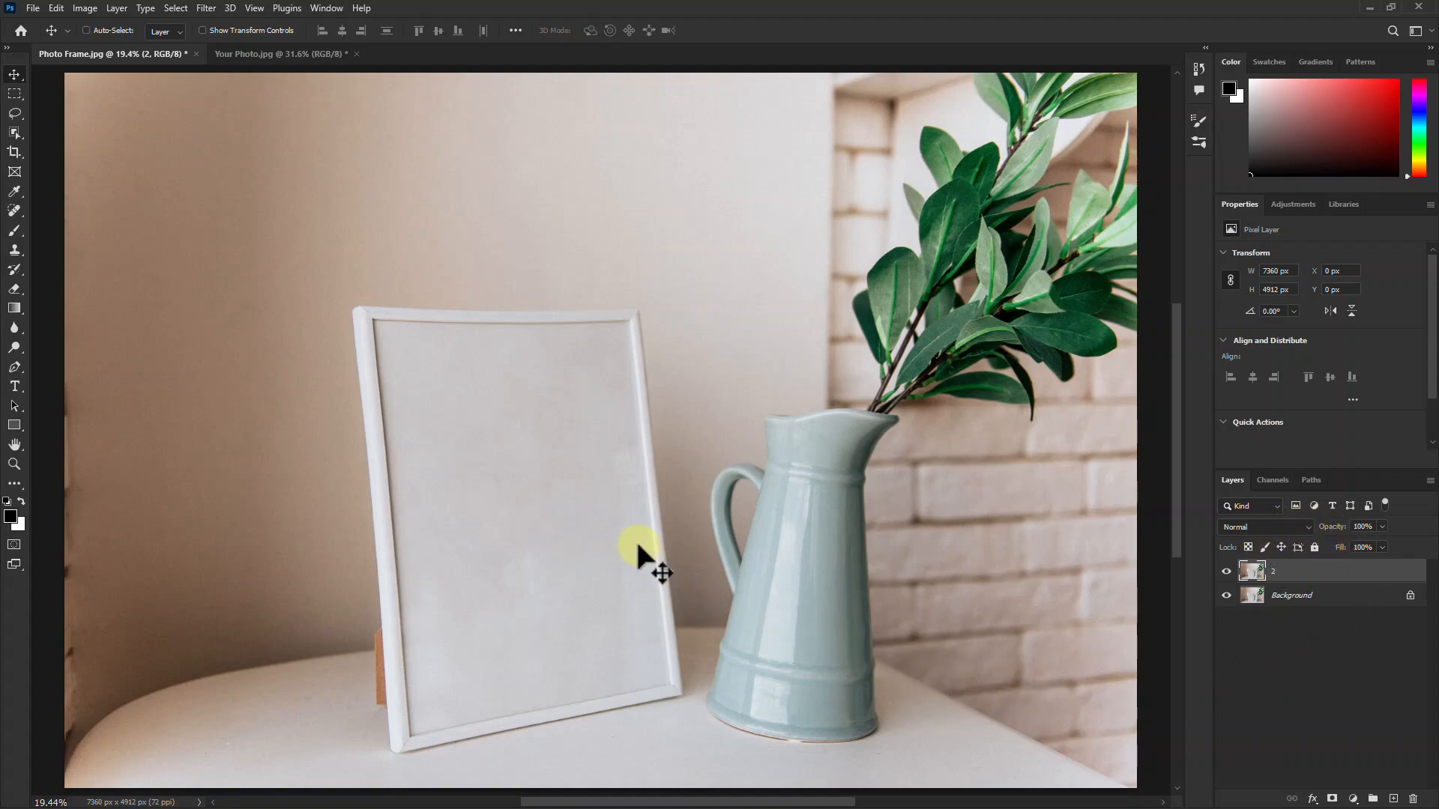
Unlock the Background layer in Your Photo.jpg and copy all of its pixels.
click(271, 52)
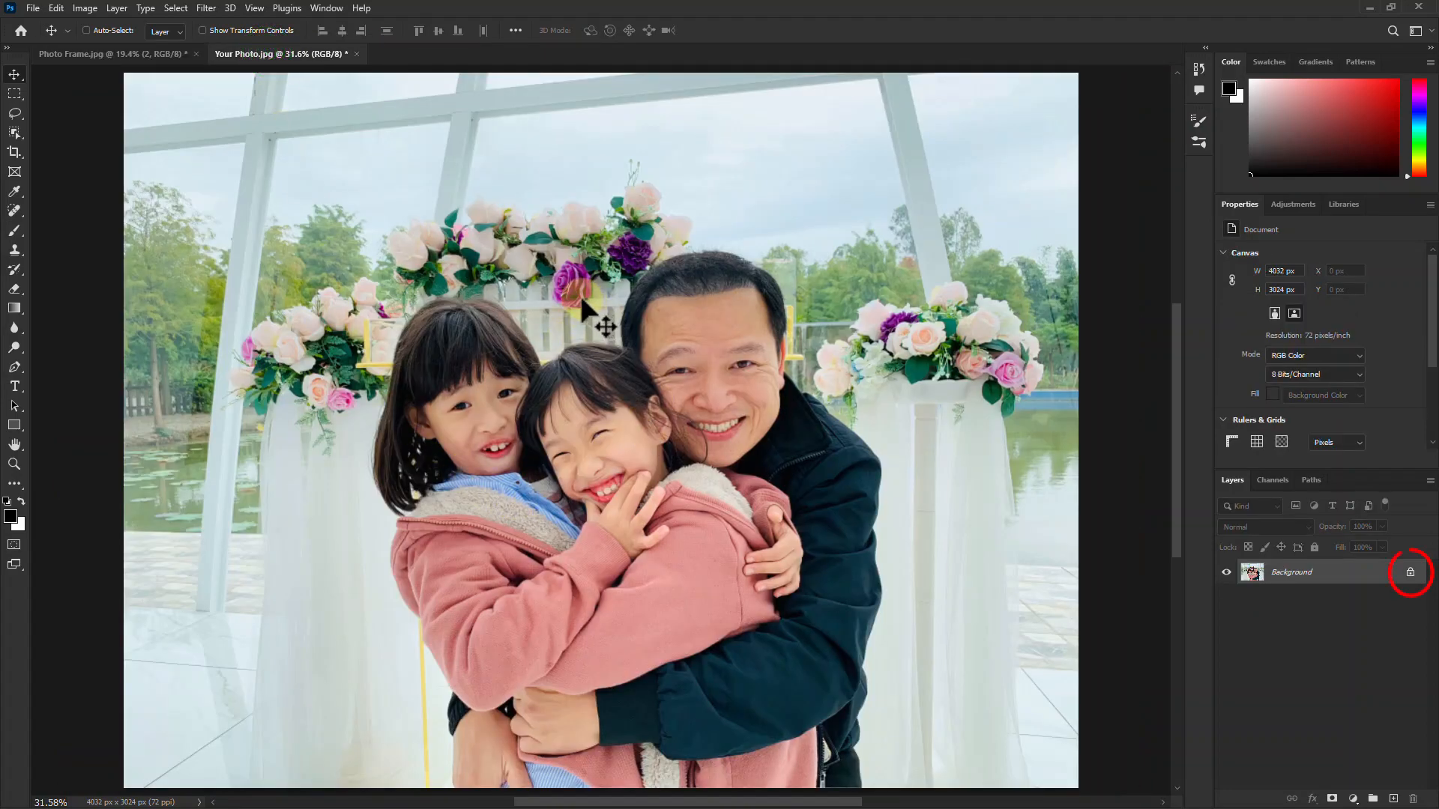
click(1409, 573)
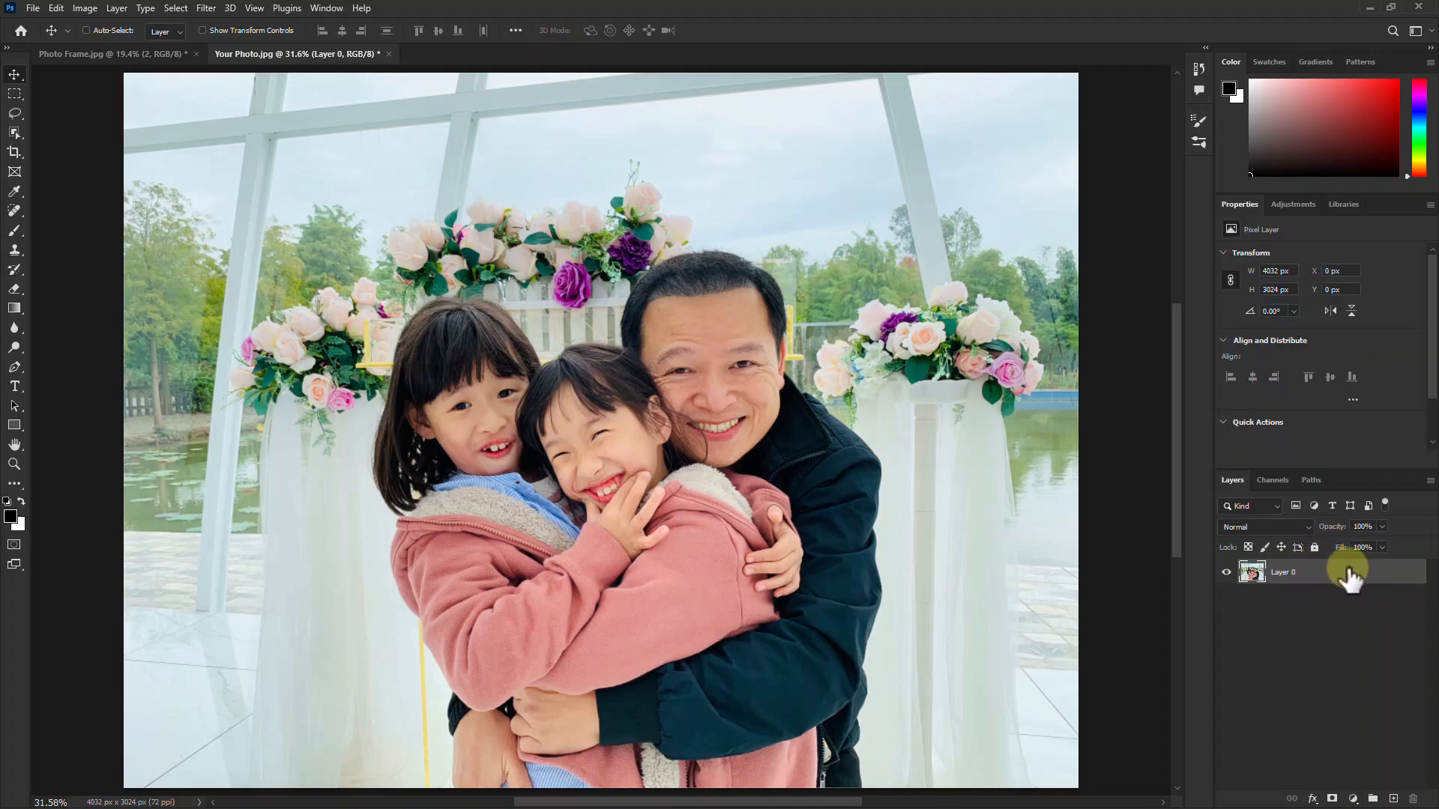
right_click(1252, 572)
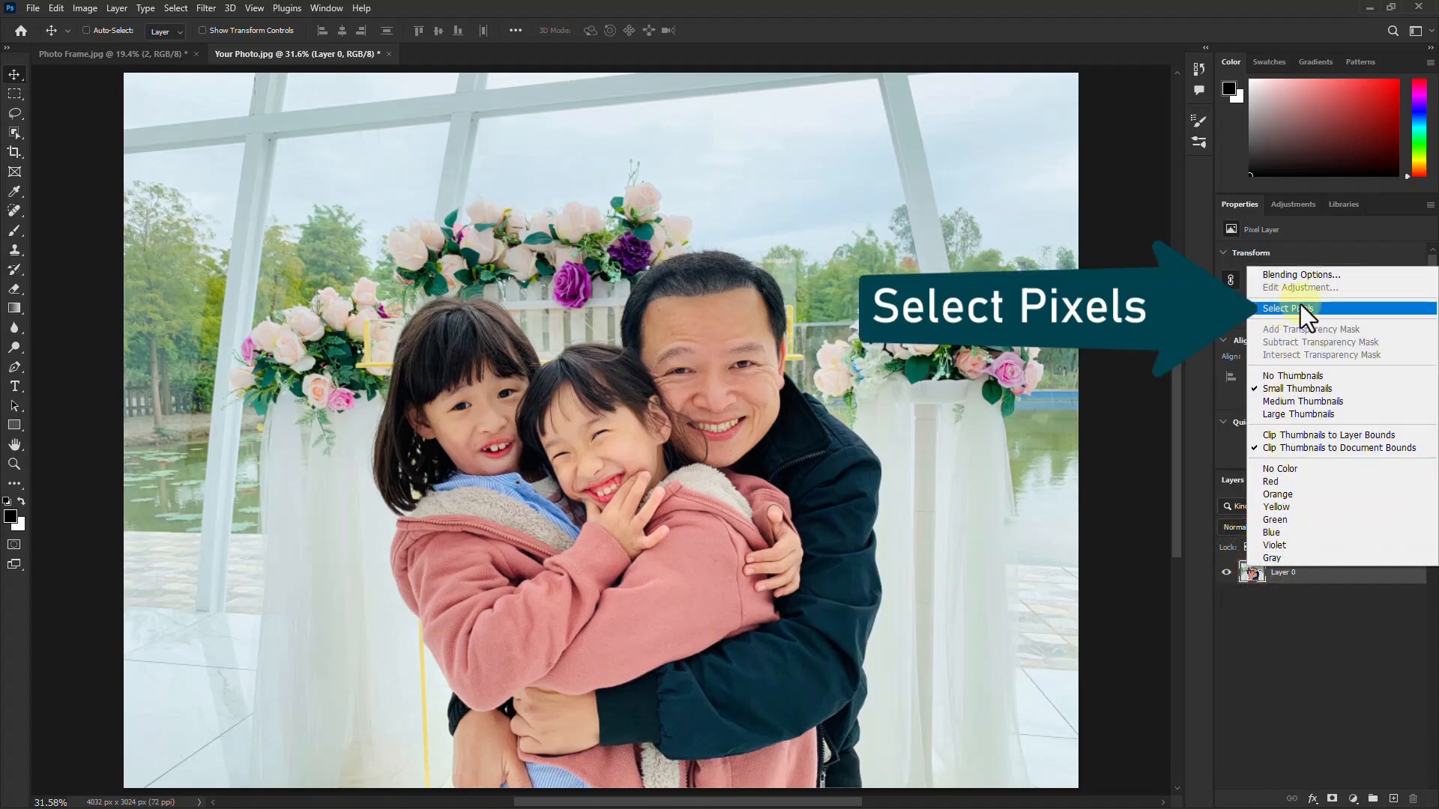
click(1282, 309)
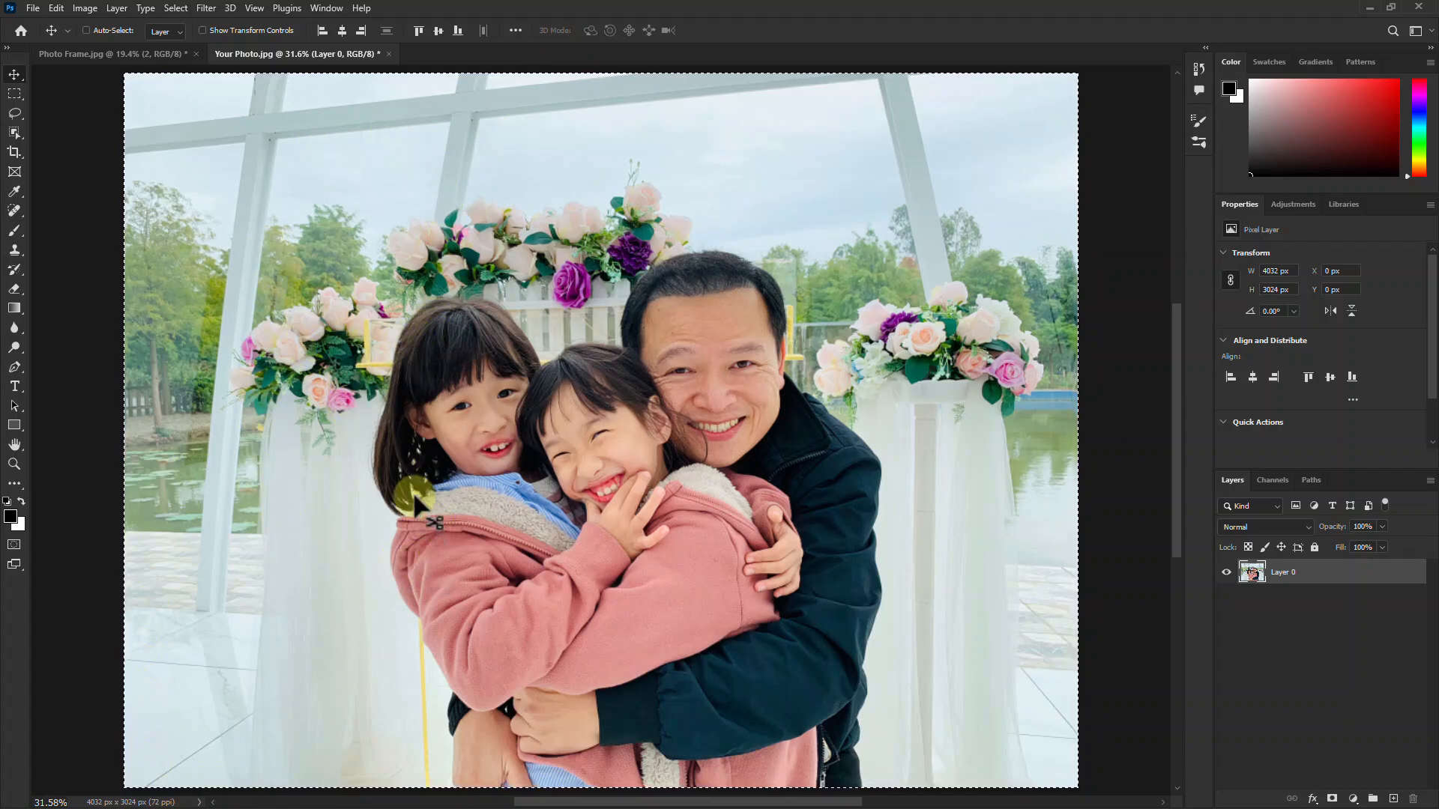
click(56, 8)
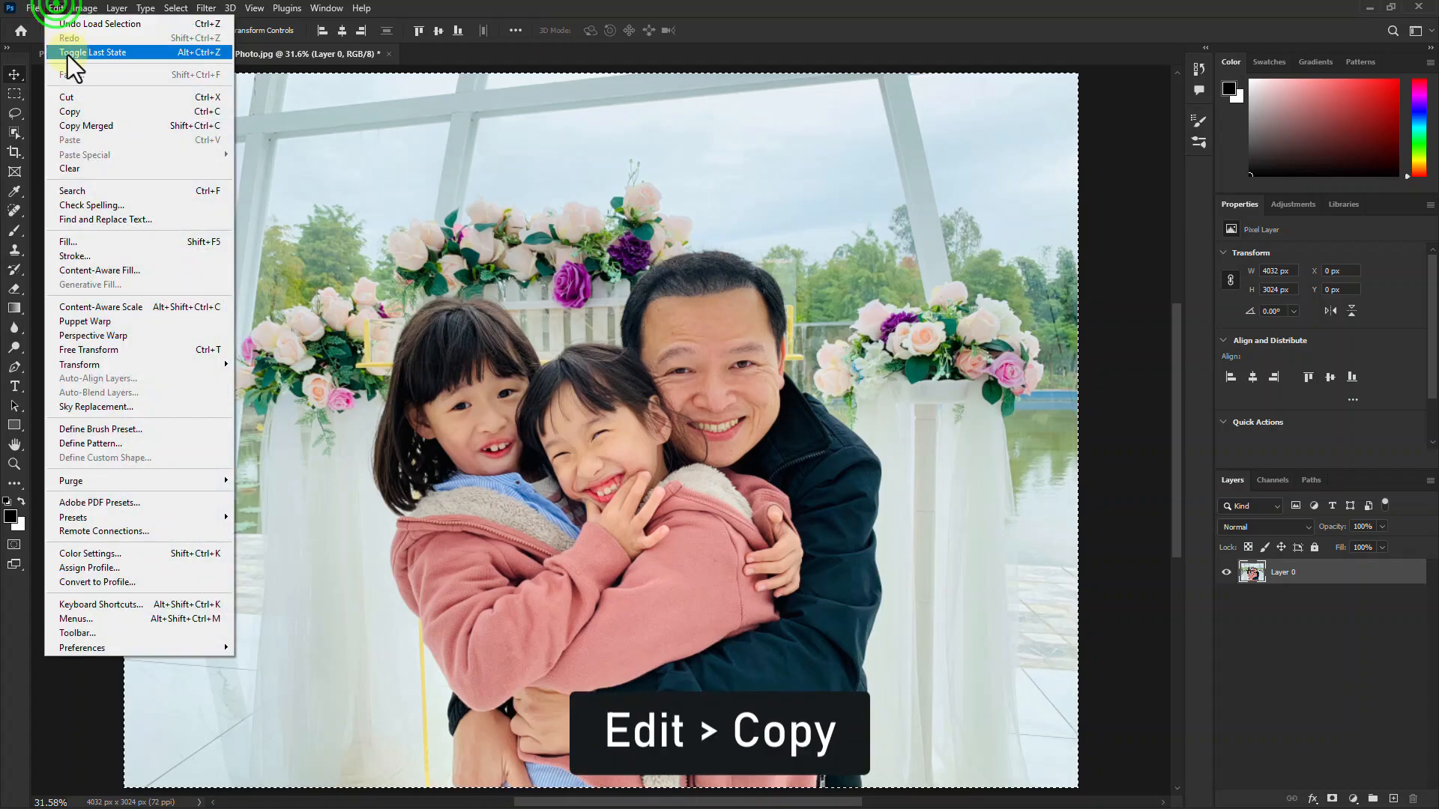
click(68, 111)
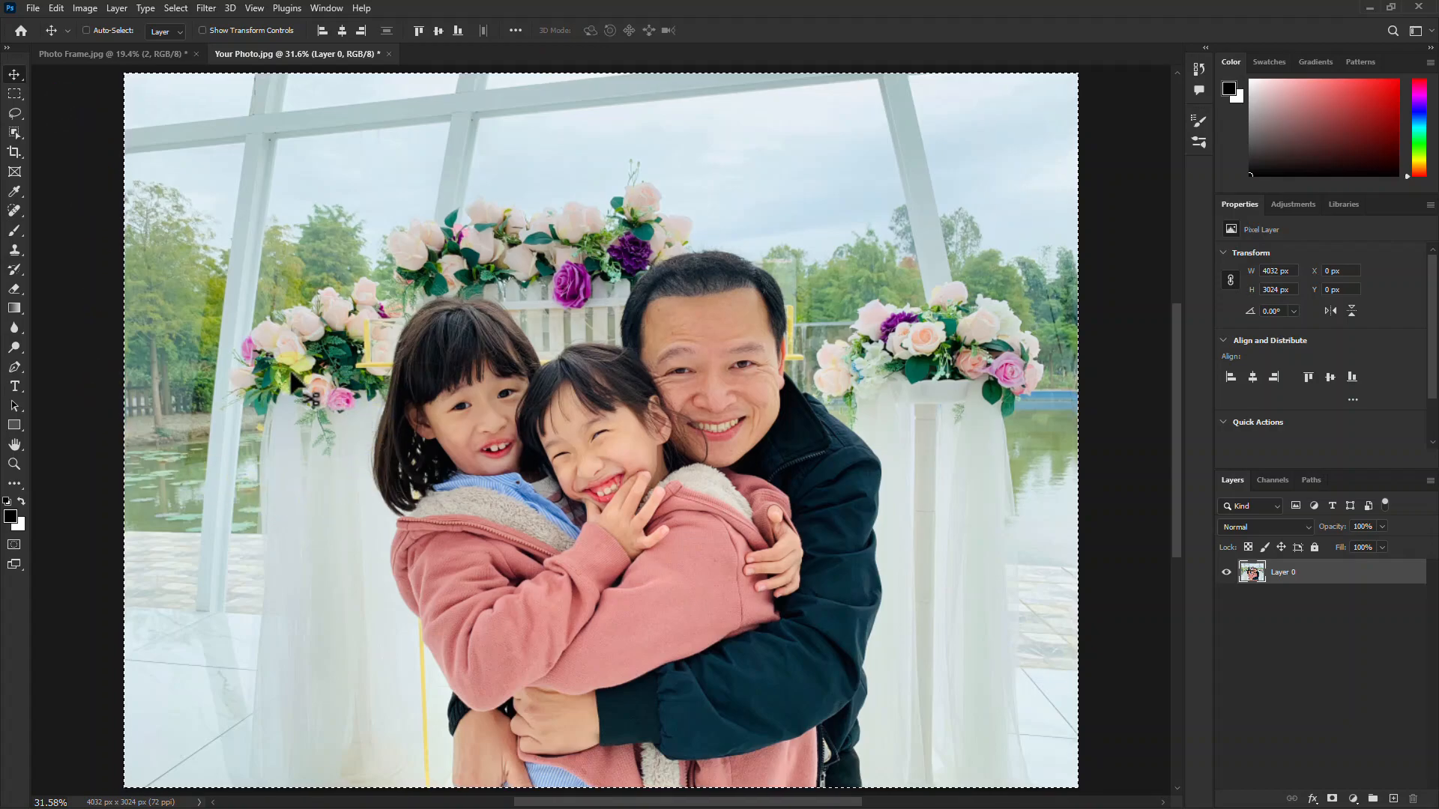
In Photo Frame.jpg, use the Vanishing Point filter on layer 2 to create a perspective plane on the picture frame's four inner corners.
click(101, 53)
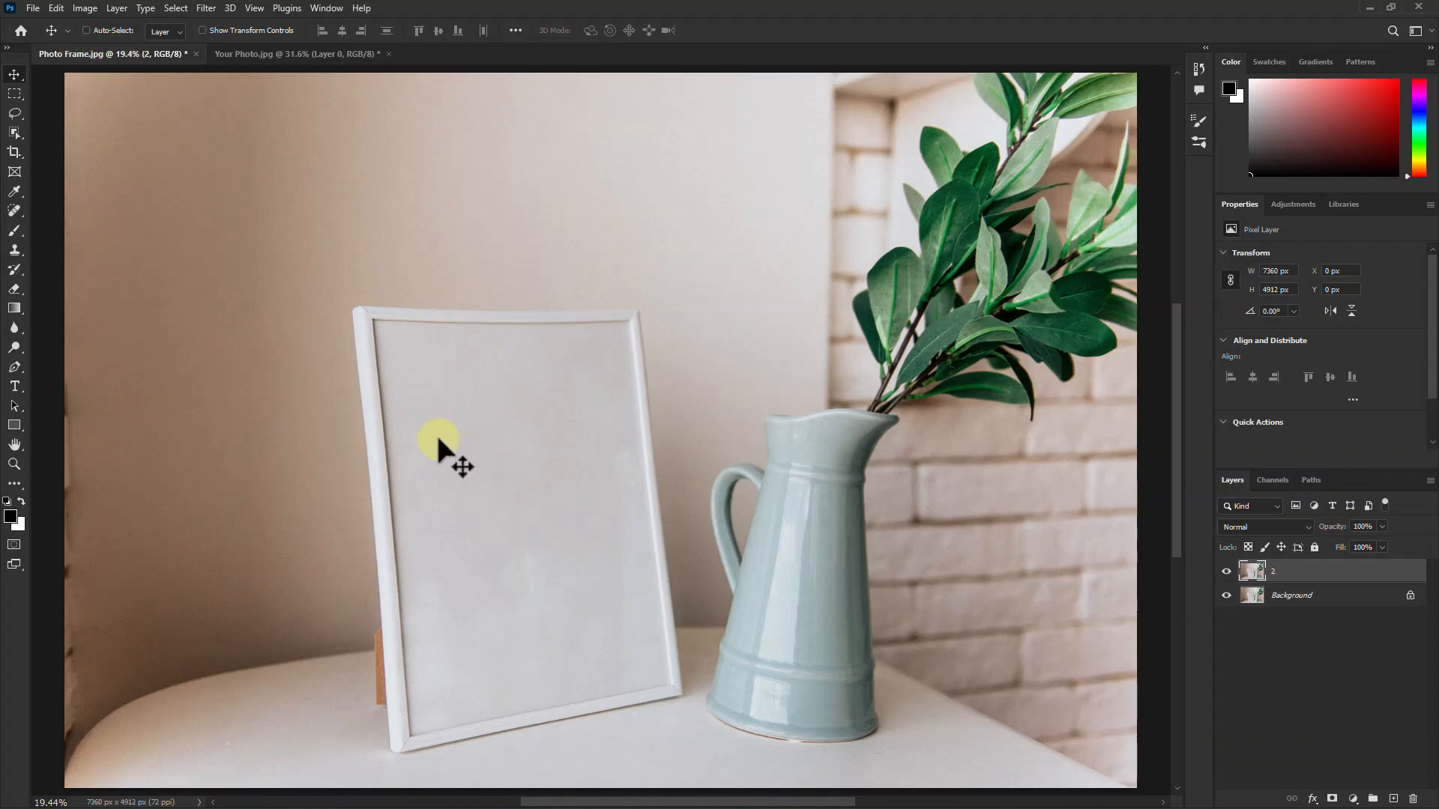
click(206, 9)
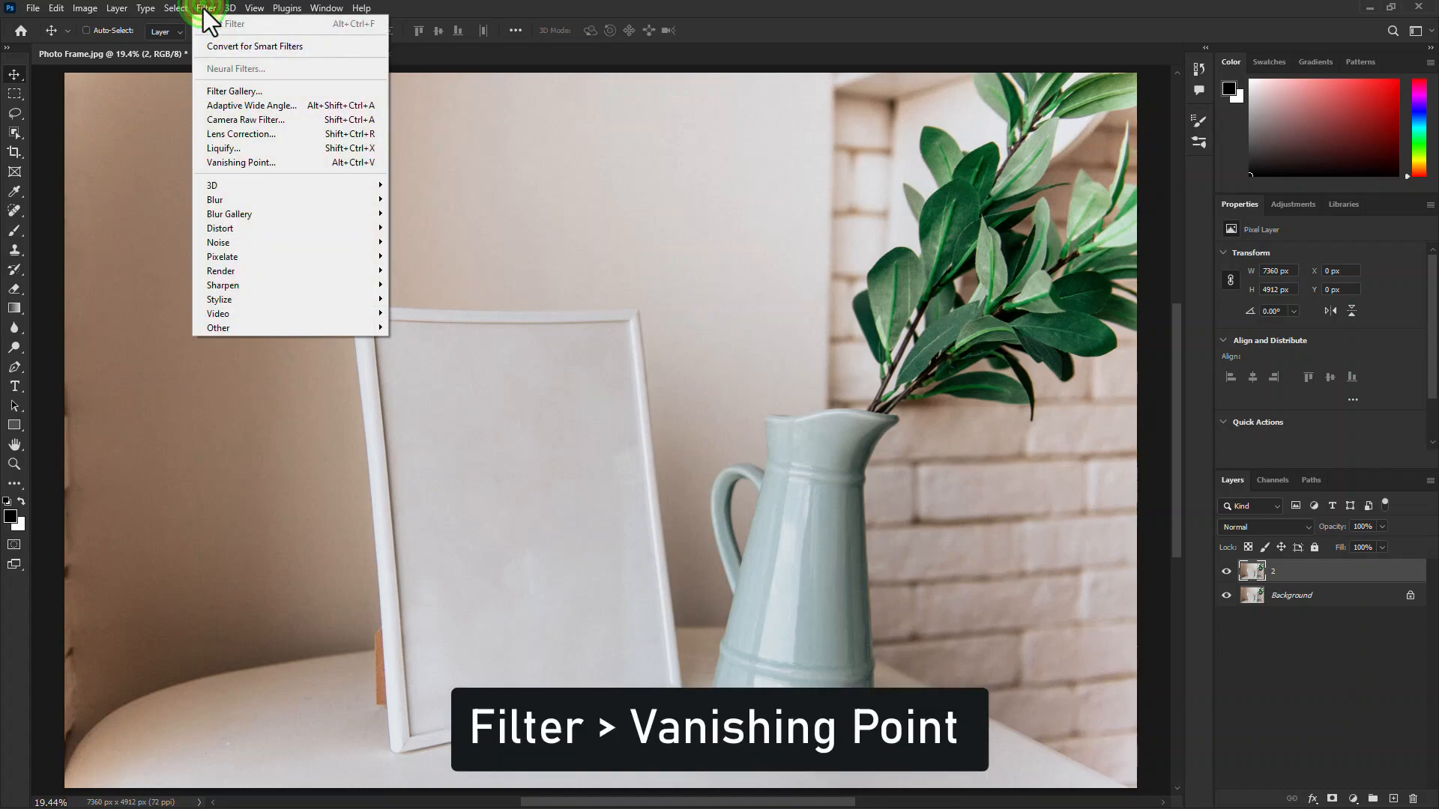
click(235, 161)
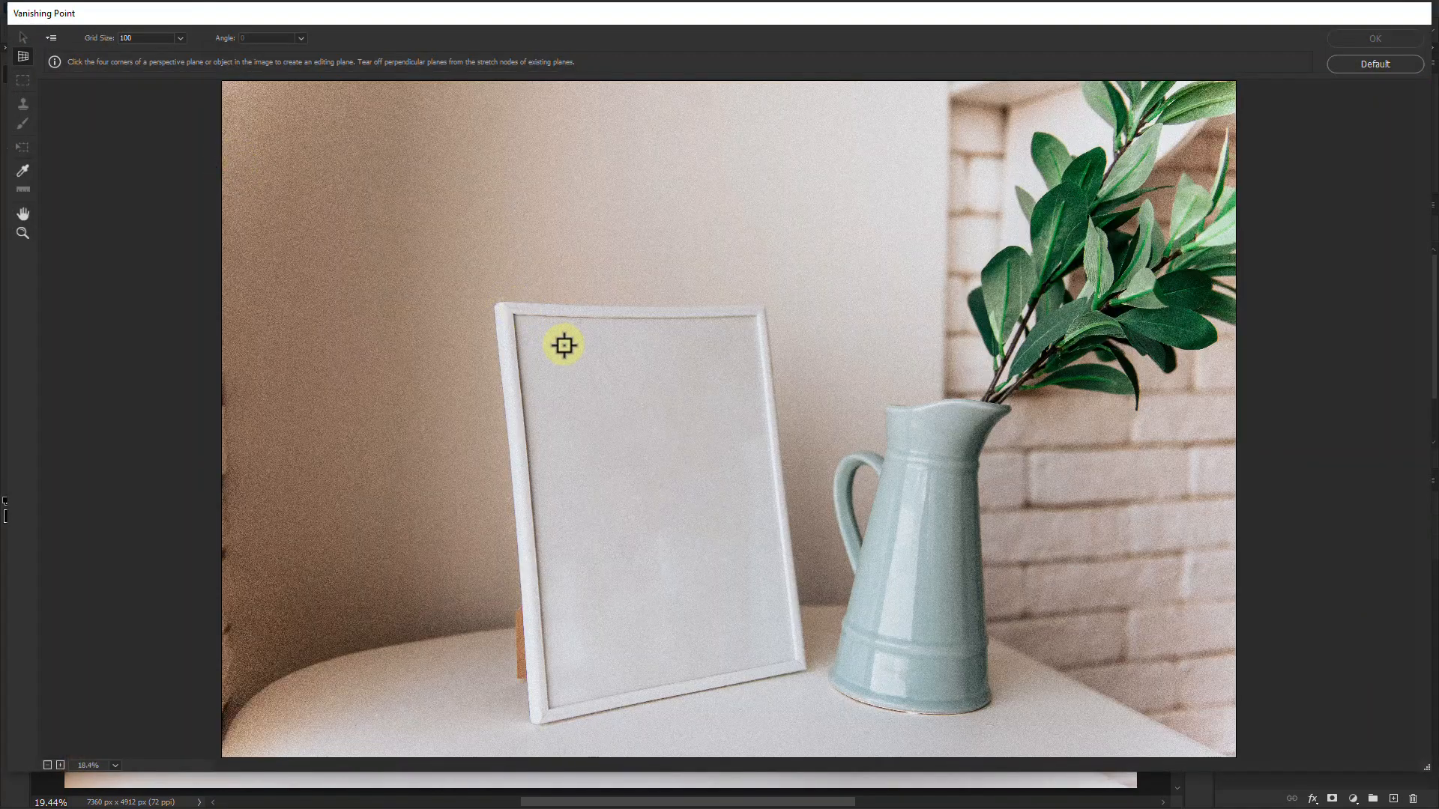
key(ctrl+plus)
key(h)
drag(633, 460, 610, 319)
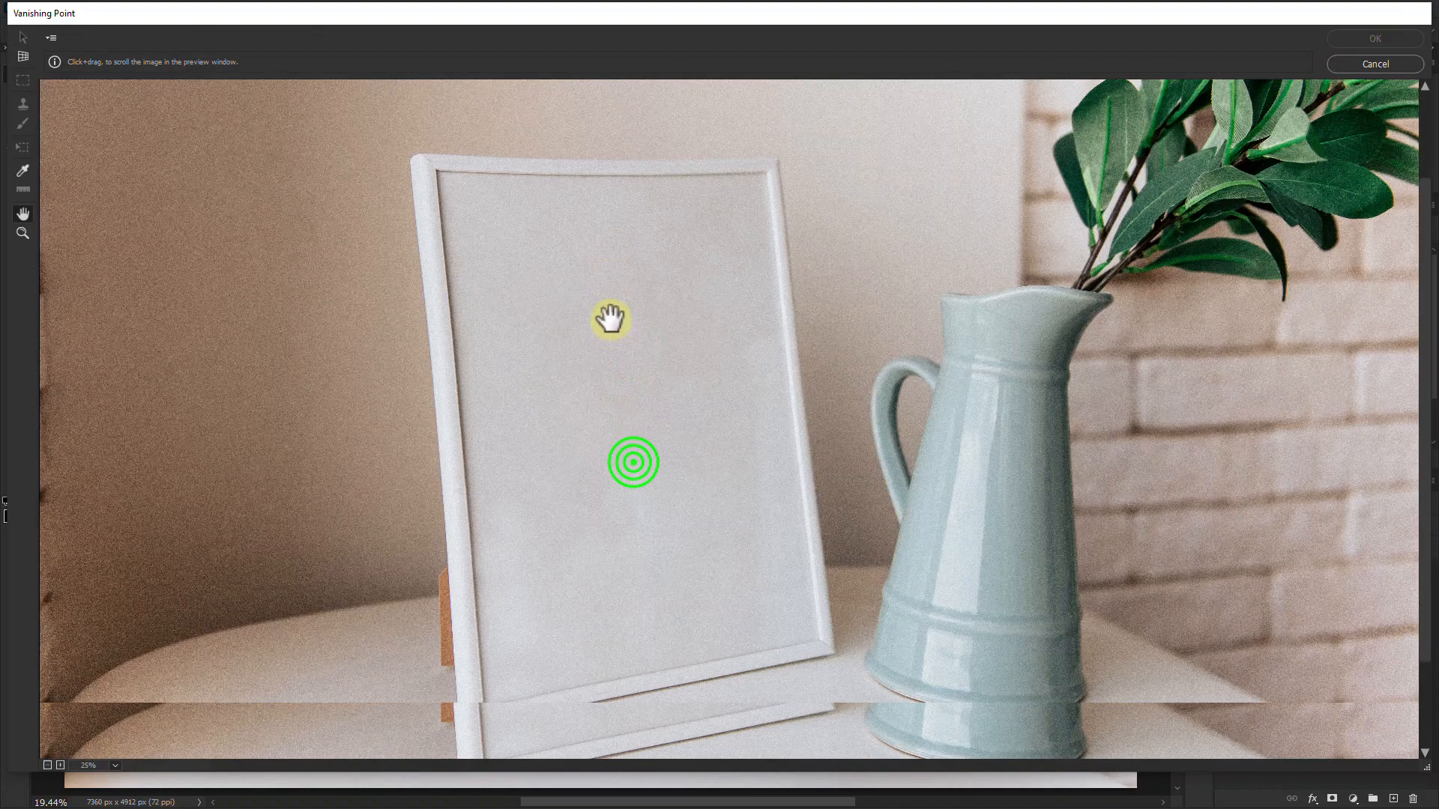
key(c)
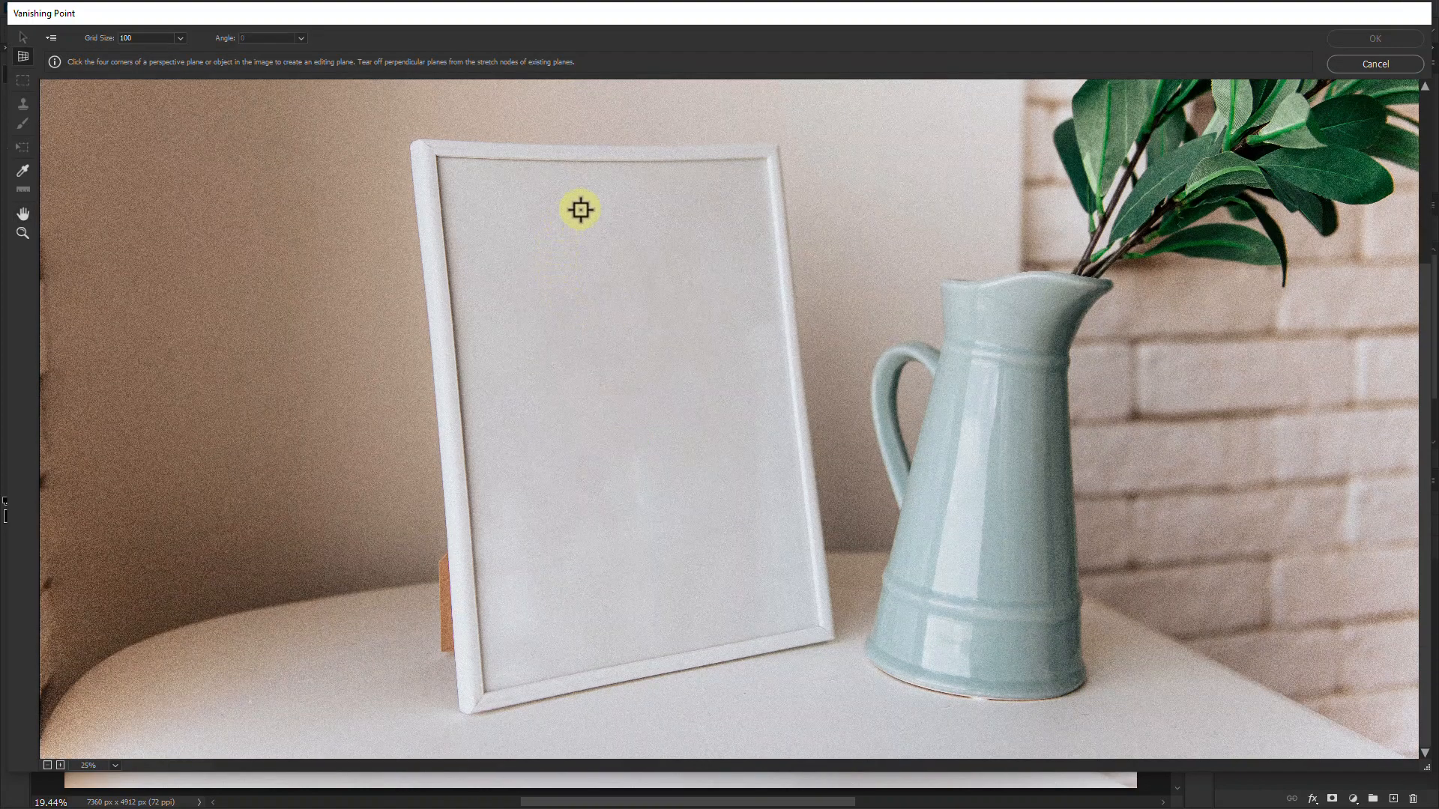
click(436, 156)
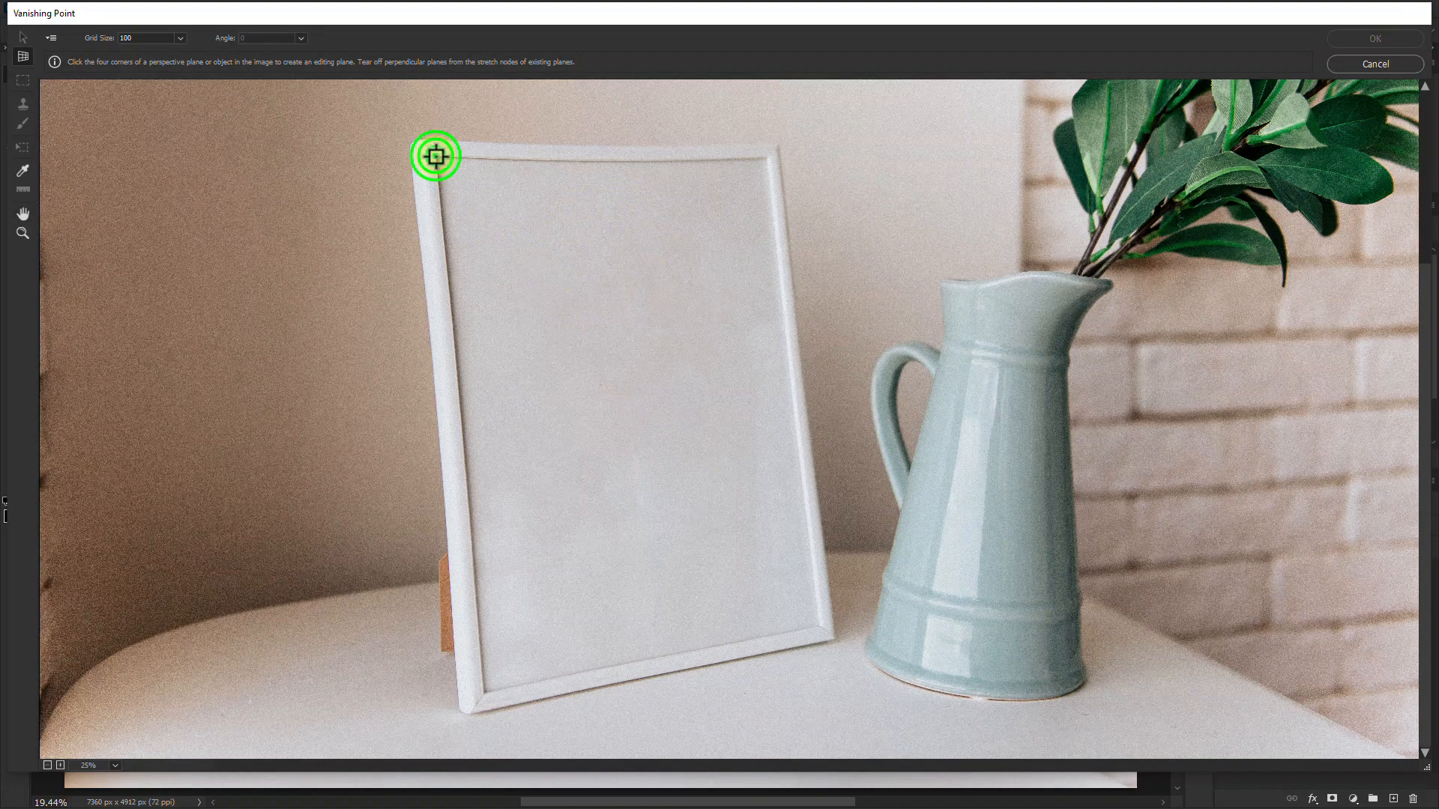
click(769, 156)
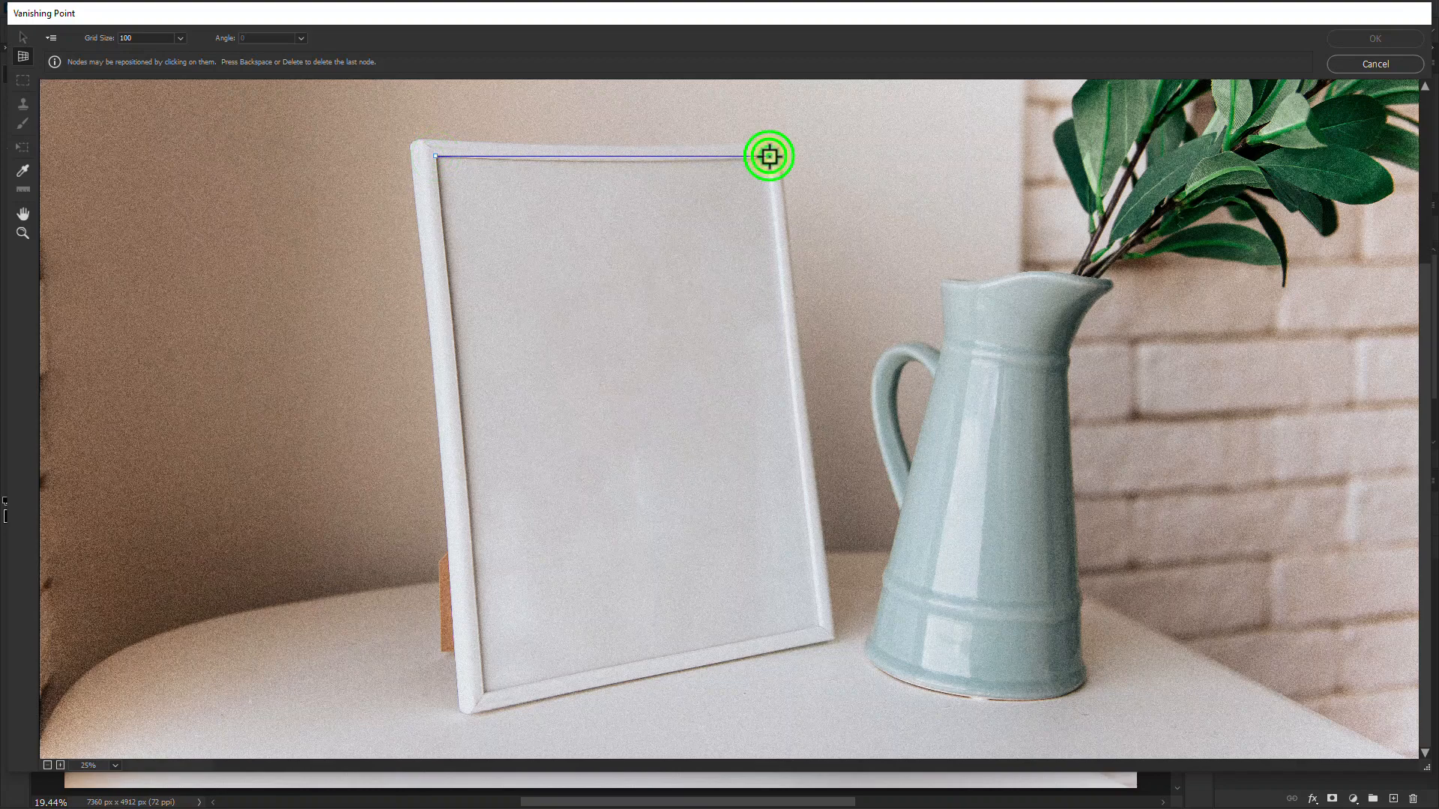
click(819, 627)
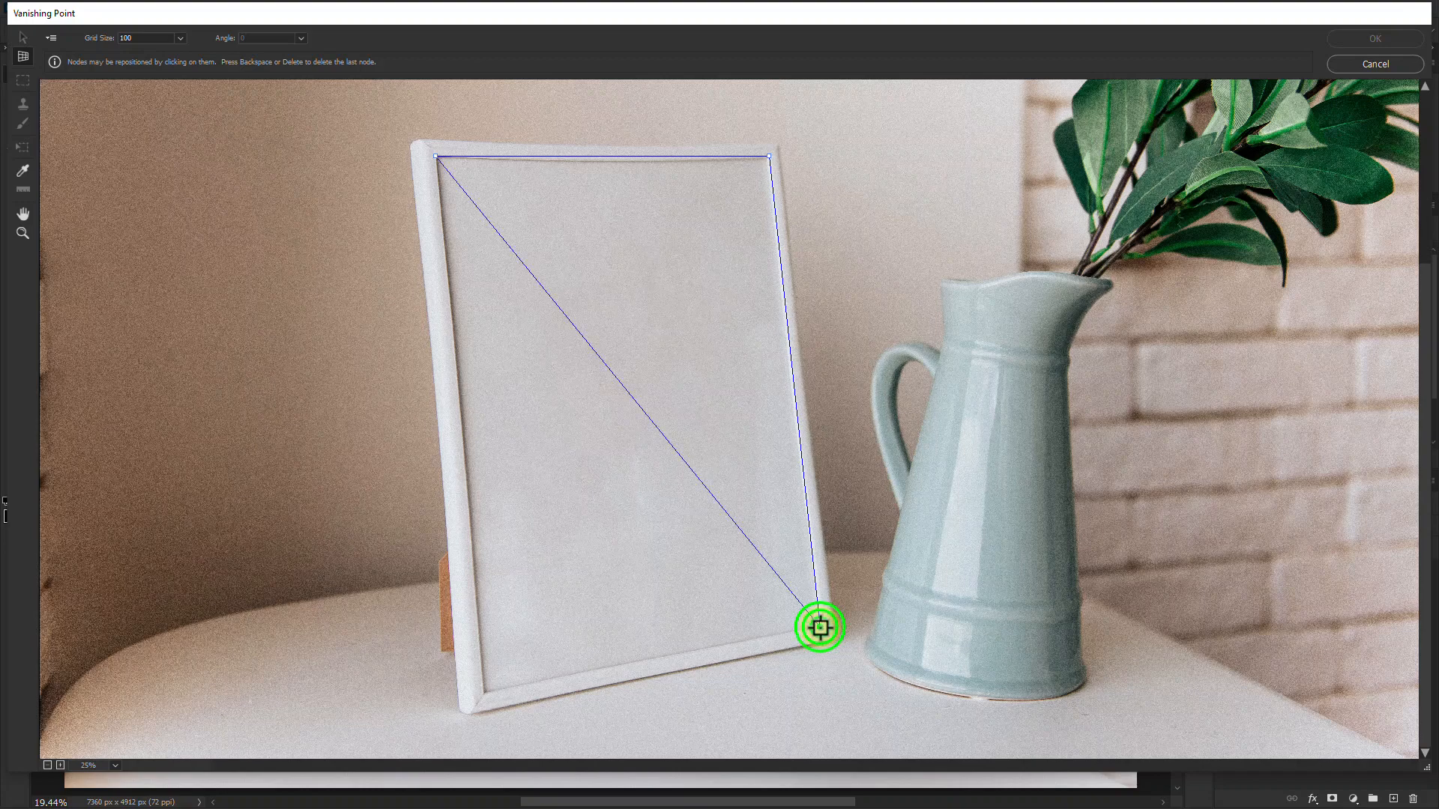
click(484, 695)
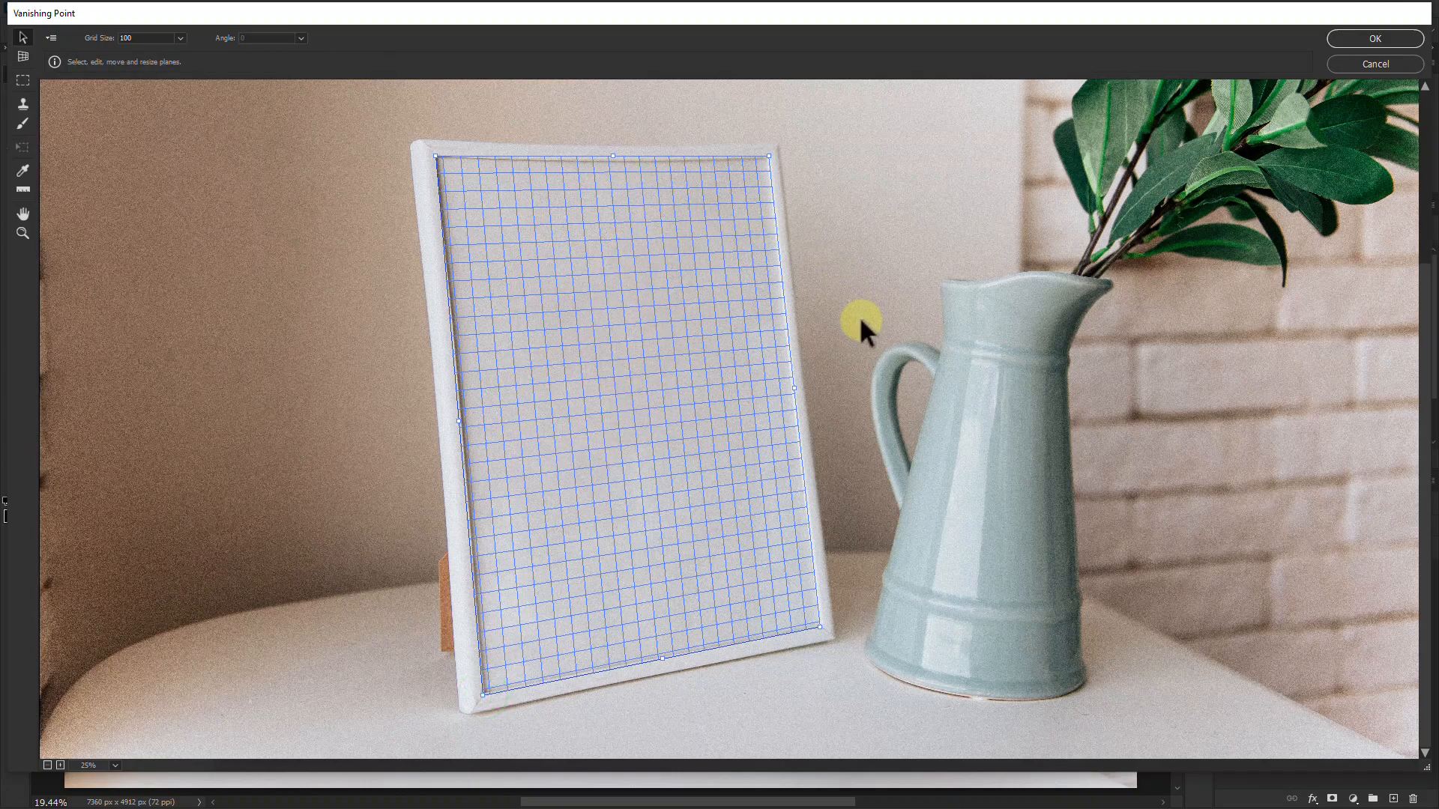
Paste the copied family photo into Vanishing Point and move it into the frame's perspective plane with the Transform tool.
key(ctrl+v)
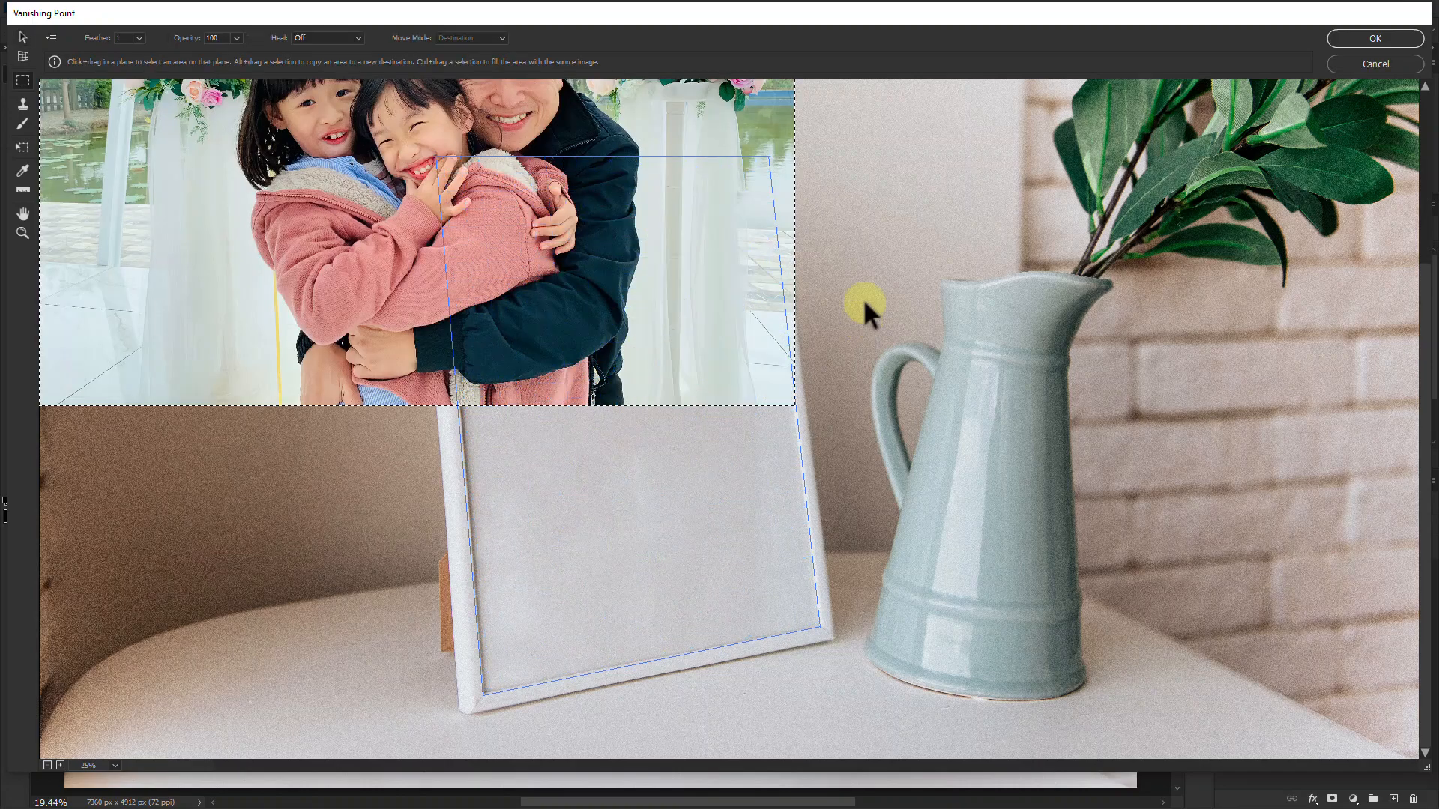
click(22, 148)
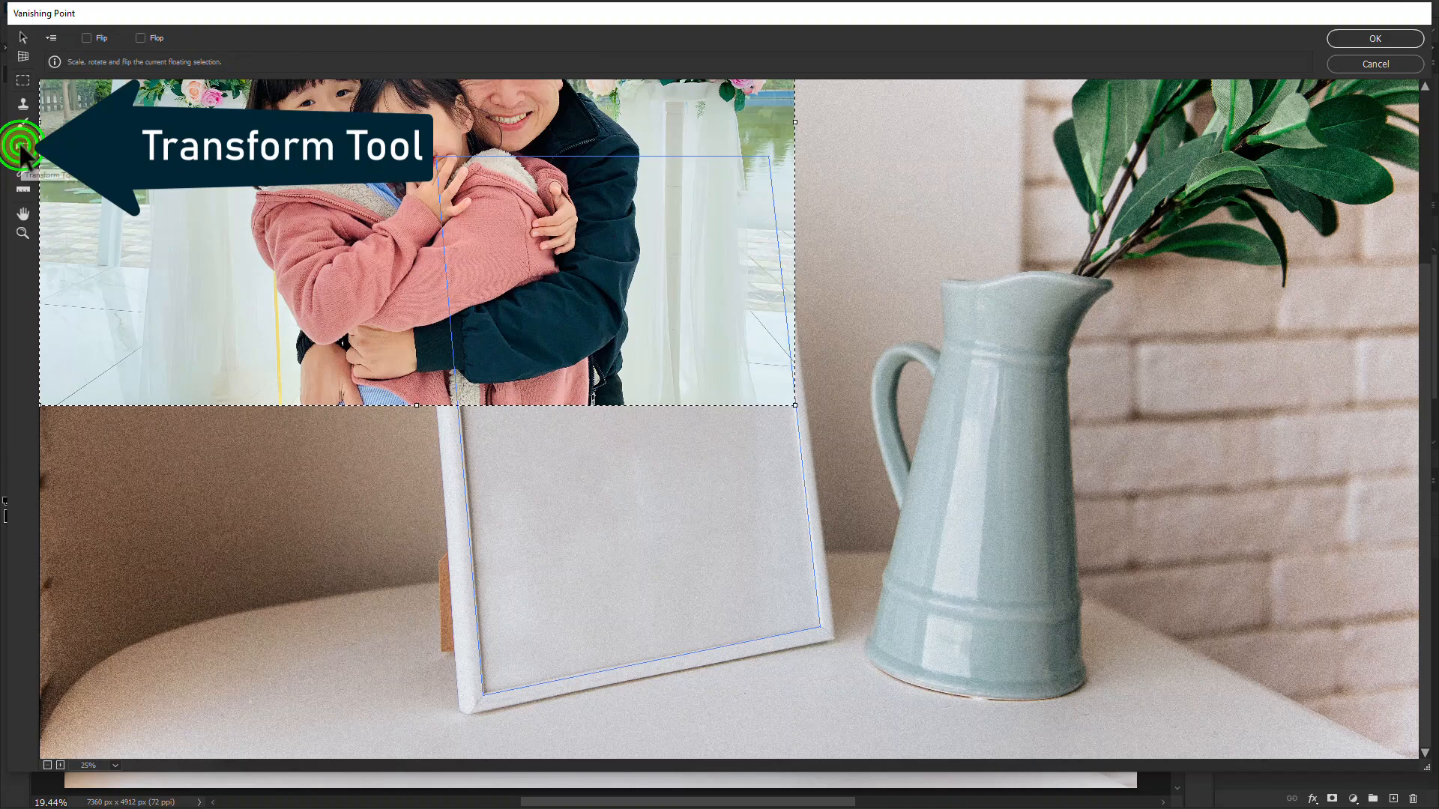
drag(198, 145, 474, 502)
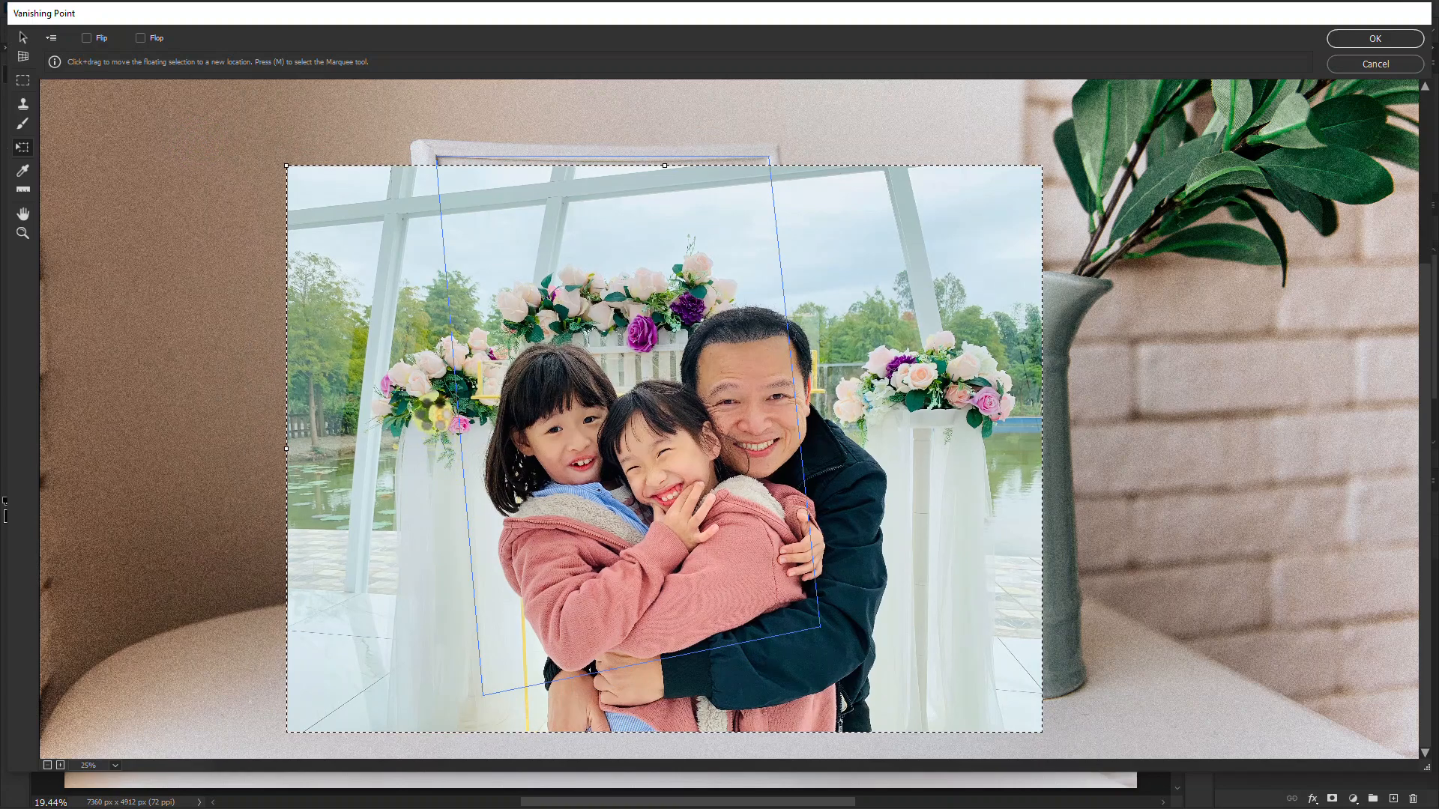
click(556, 367)
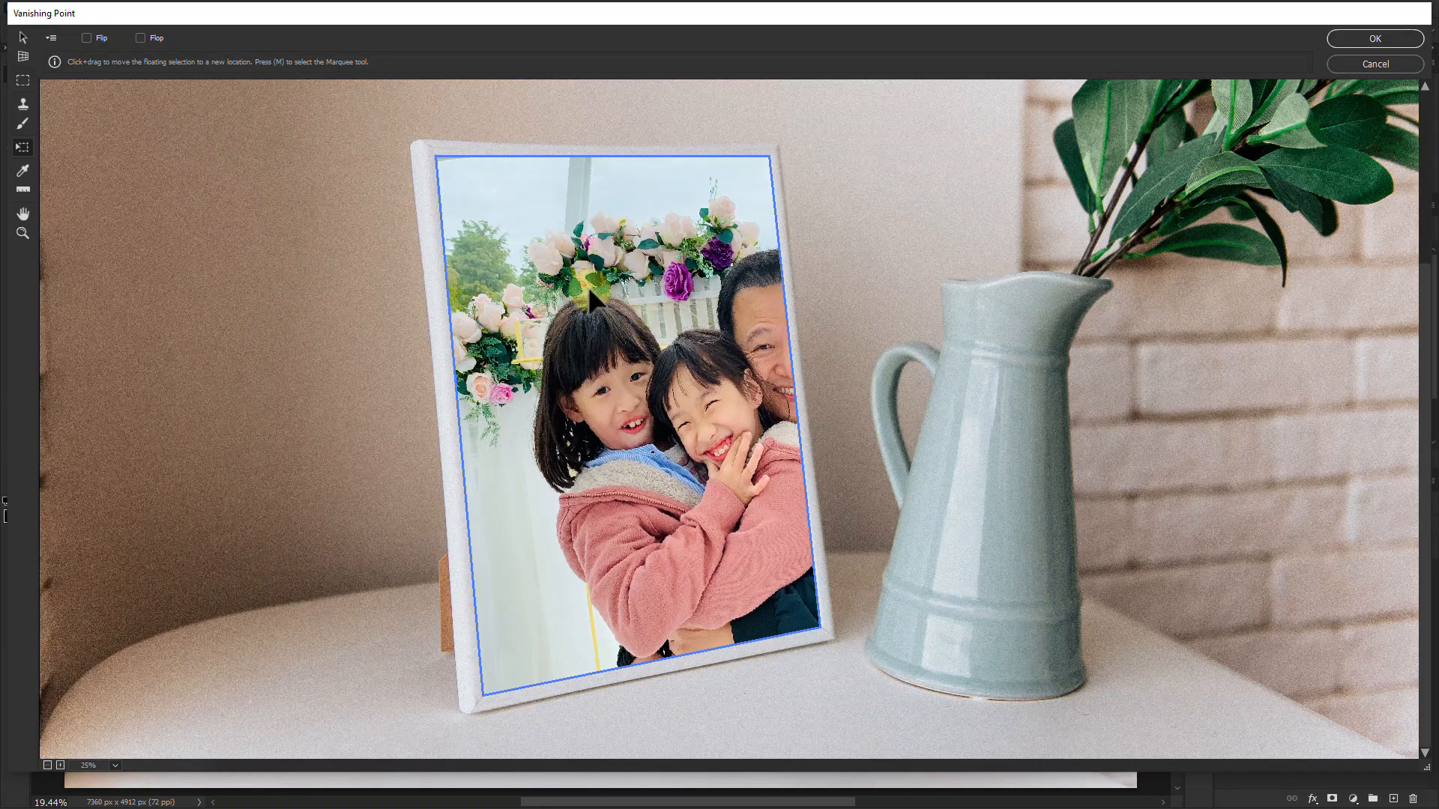
Scale down and reposition the photo so all three people fit inside the frame, and apply the filter.
drag(498, 219, 574, 294)
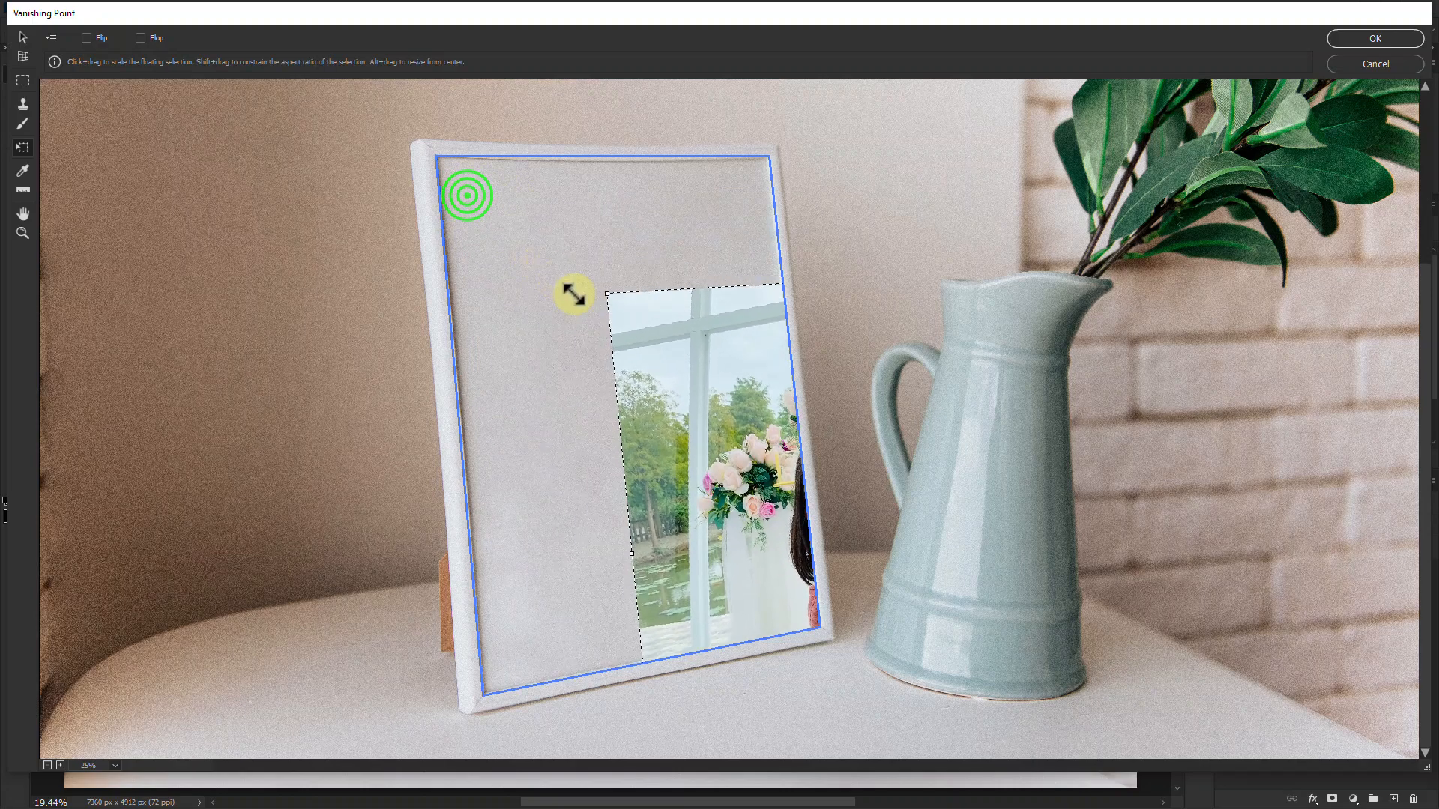
drag(688, 407, 353, 295)
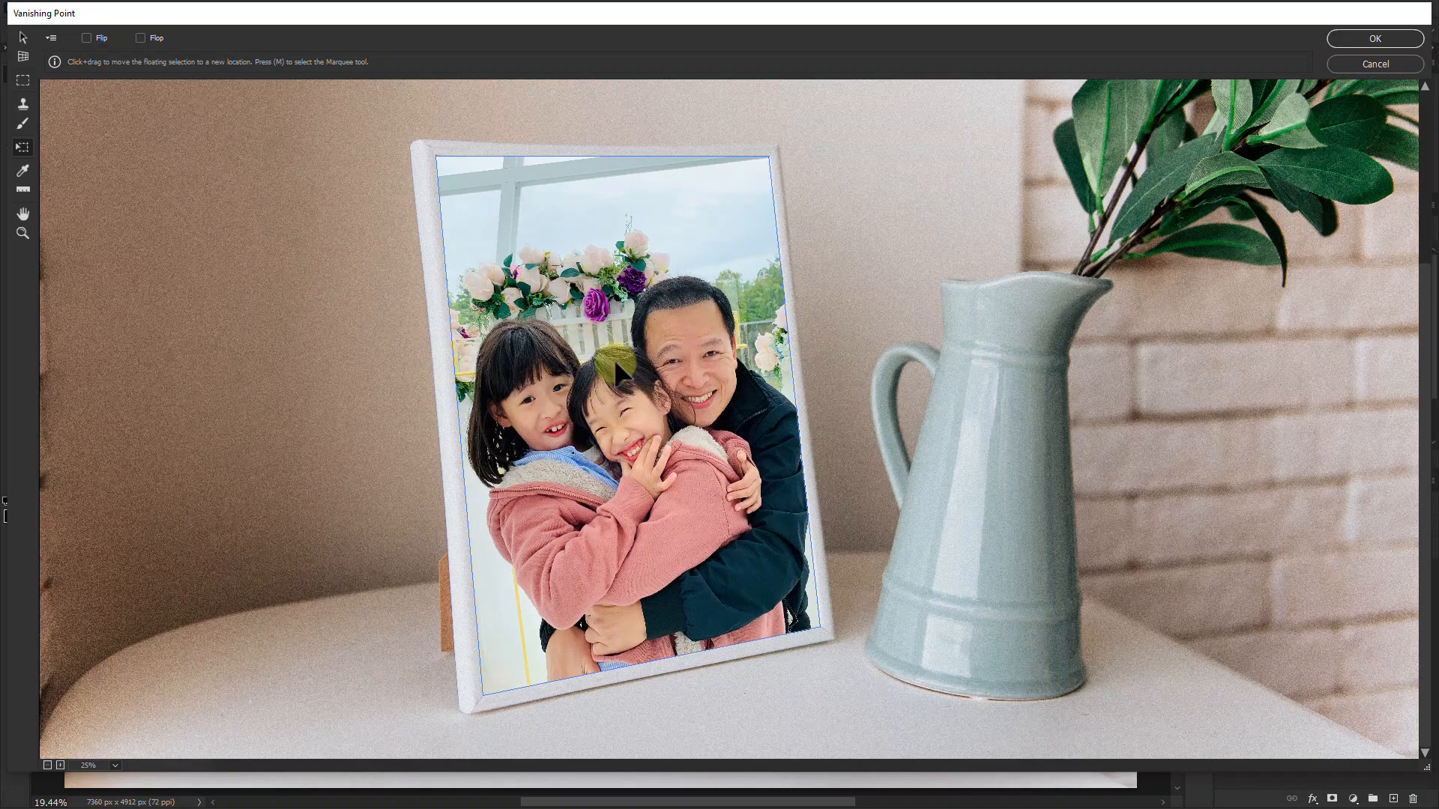
click(1376, 37)
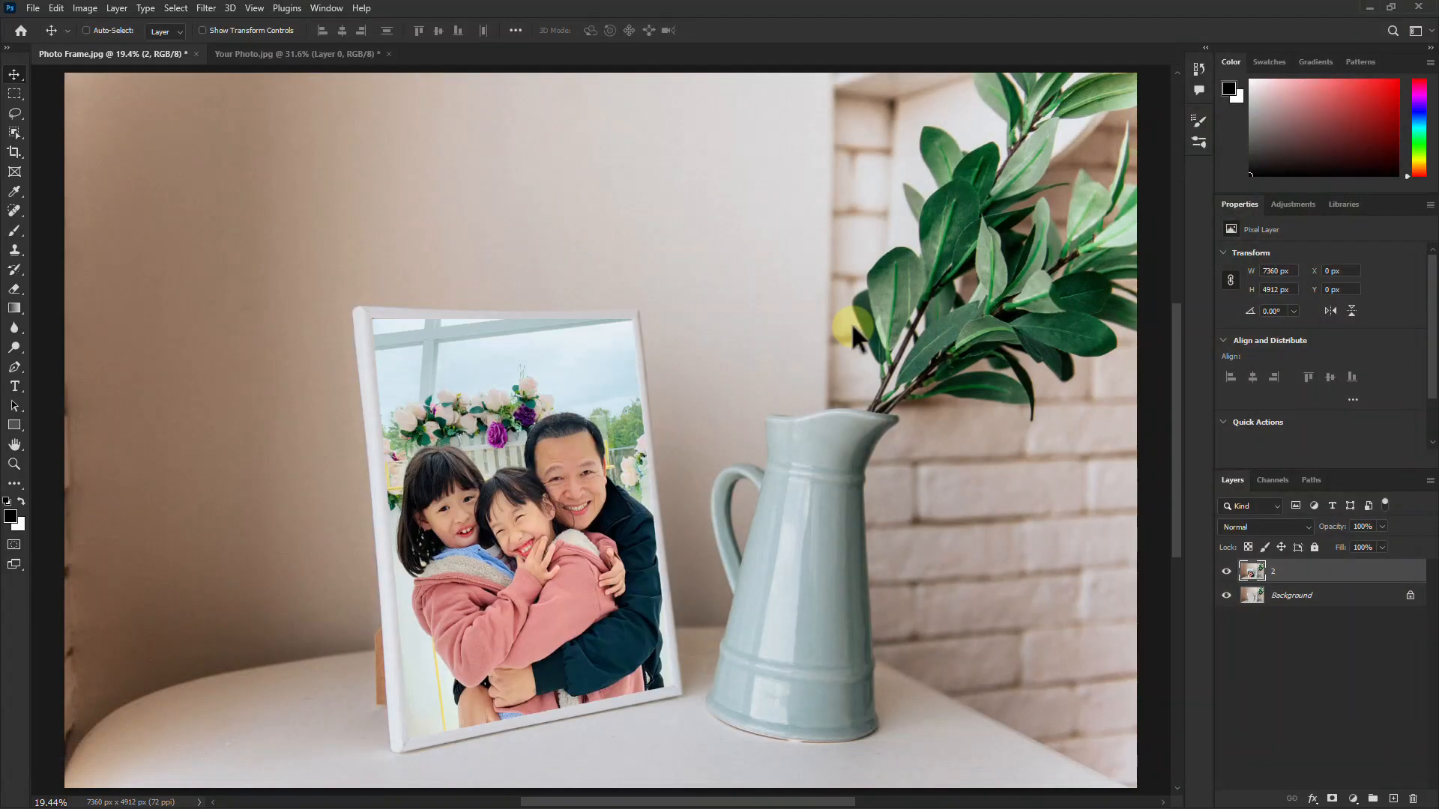
In layer 2's blending options, split the Underlying Layer's black Blend If slider and set it to 0 / 181.
ctrl+click(502, 623)
drag(478, 505, 521, 501)
drag(475, 560, 285, 457)
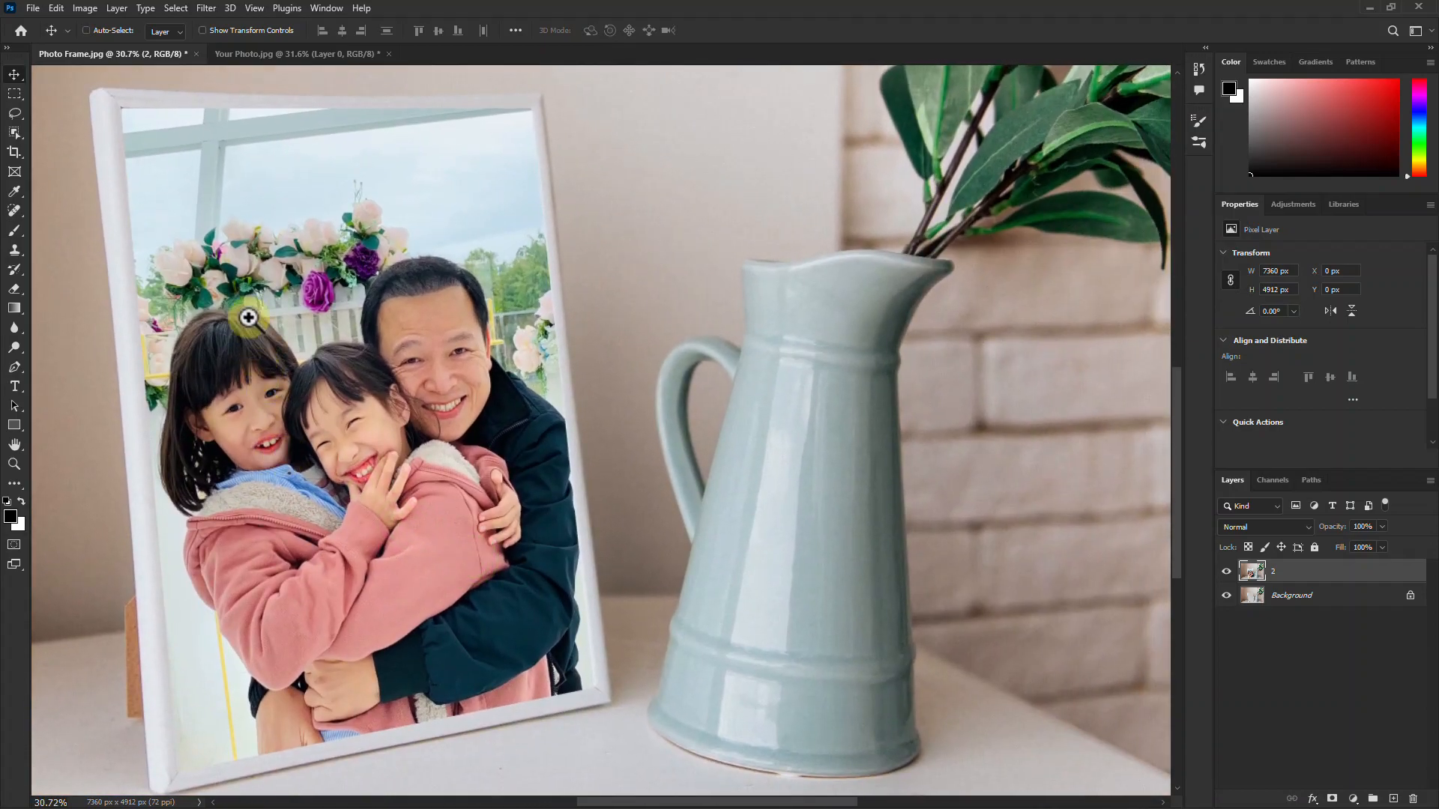
click(1253, 596)
click(1301, 572)
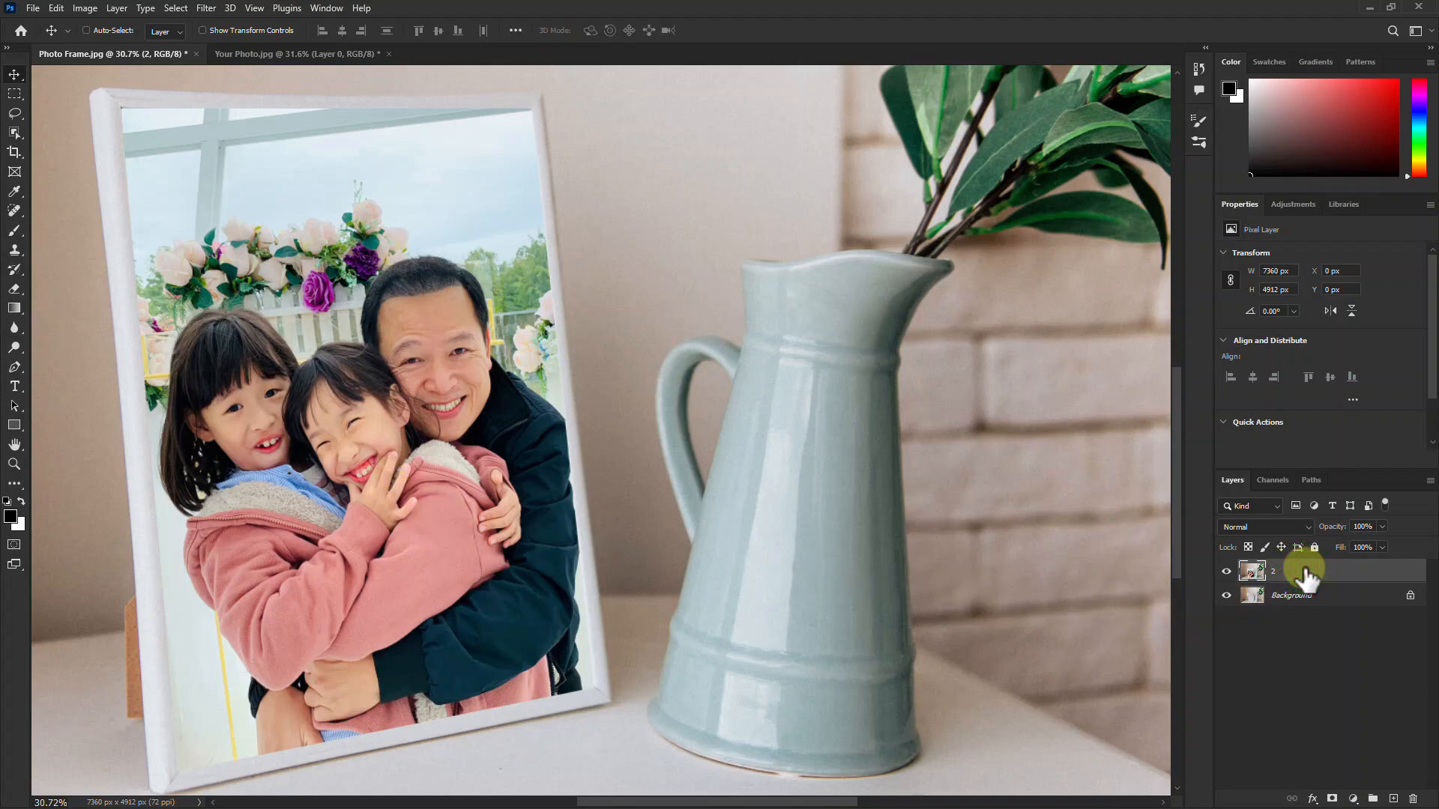
right_click(1290, 572)
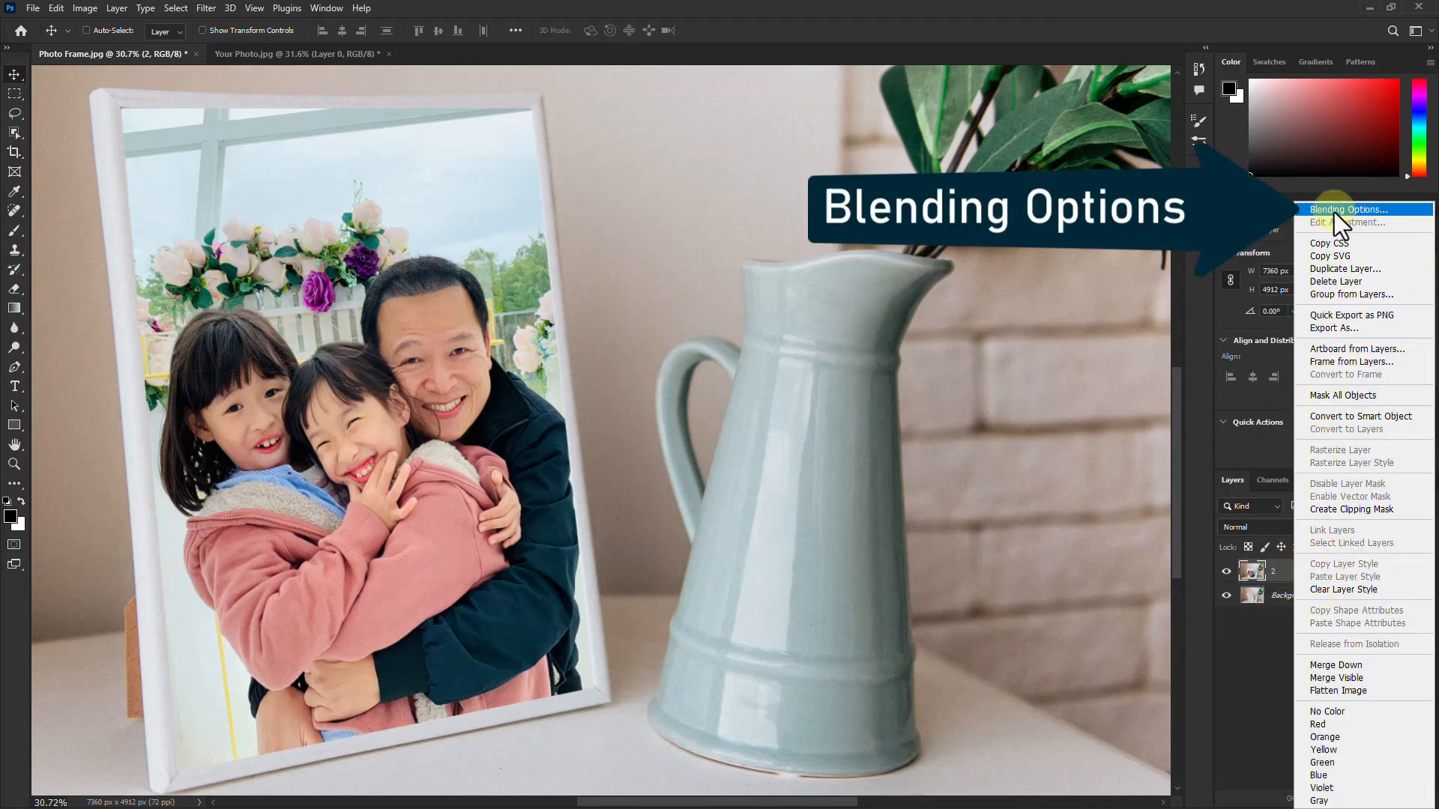
click(1335, 211)
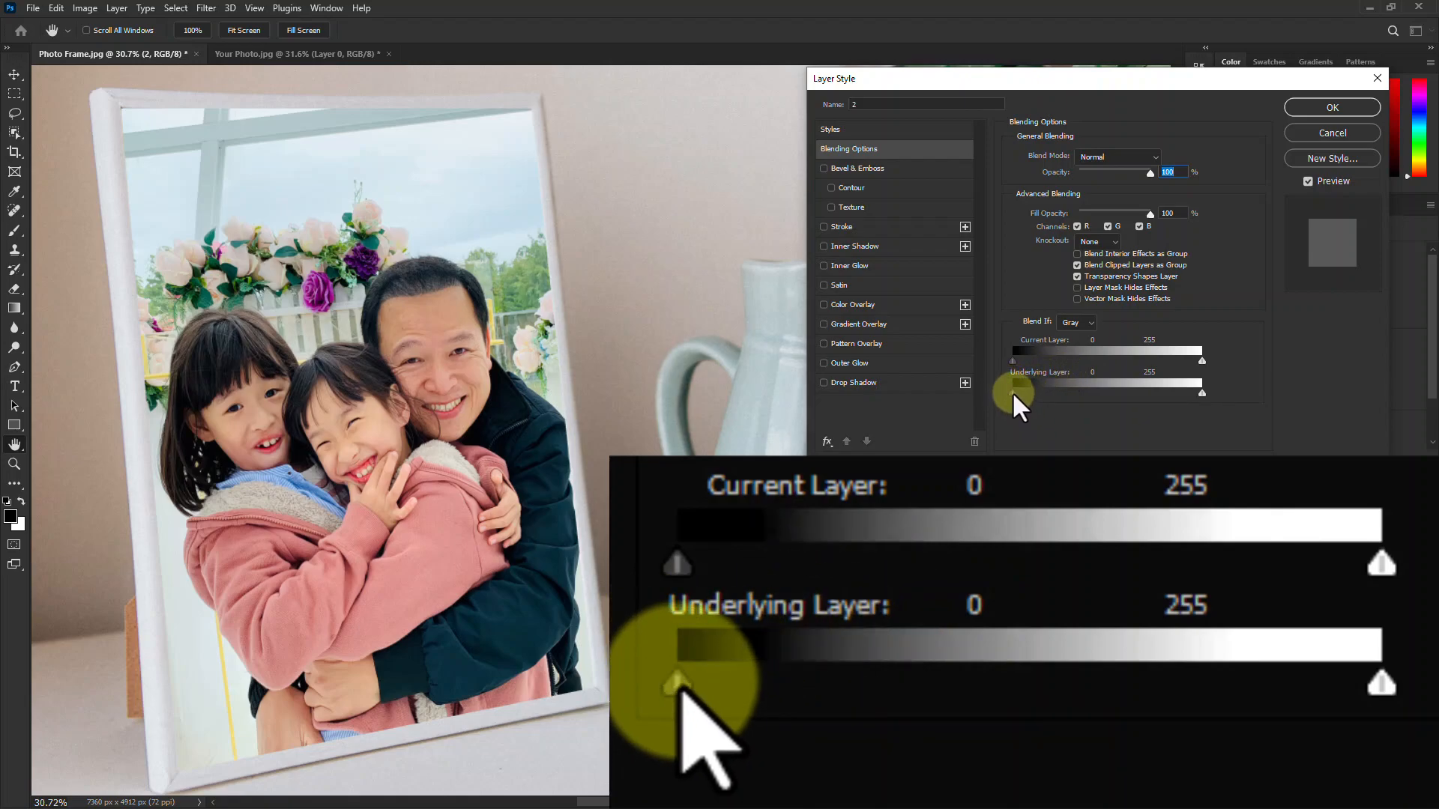
key(alt)
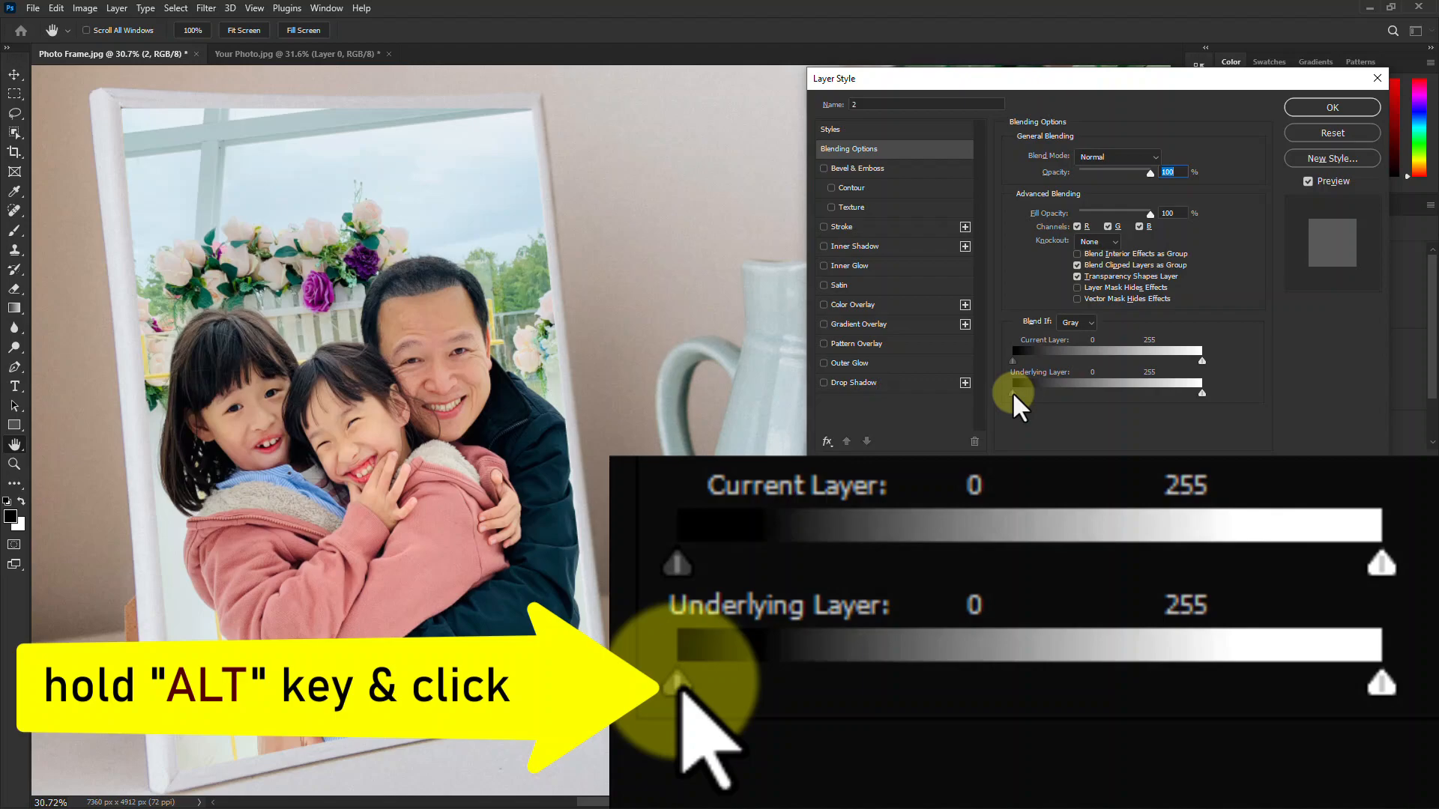
alt+click(1012, 392)
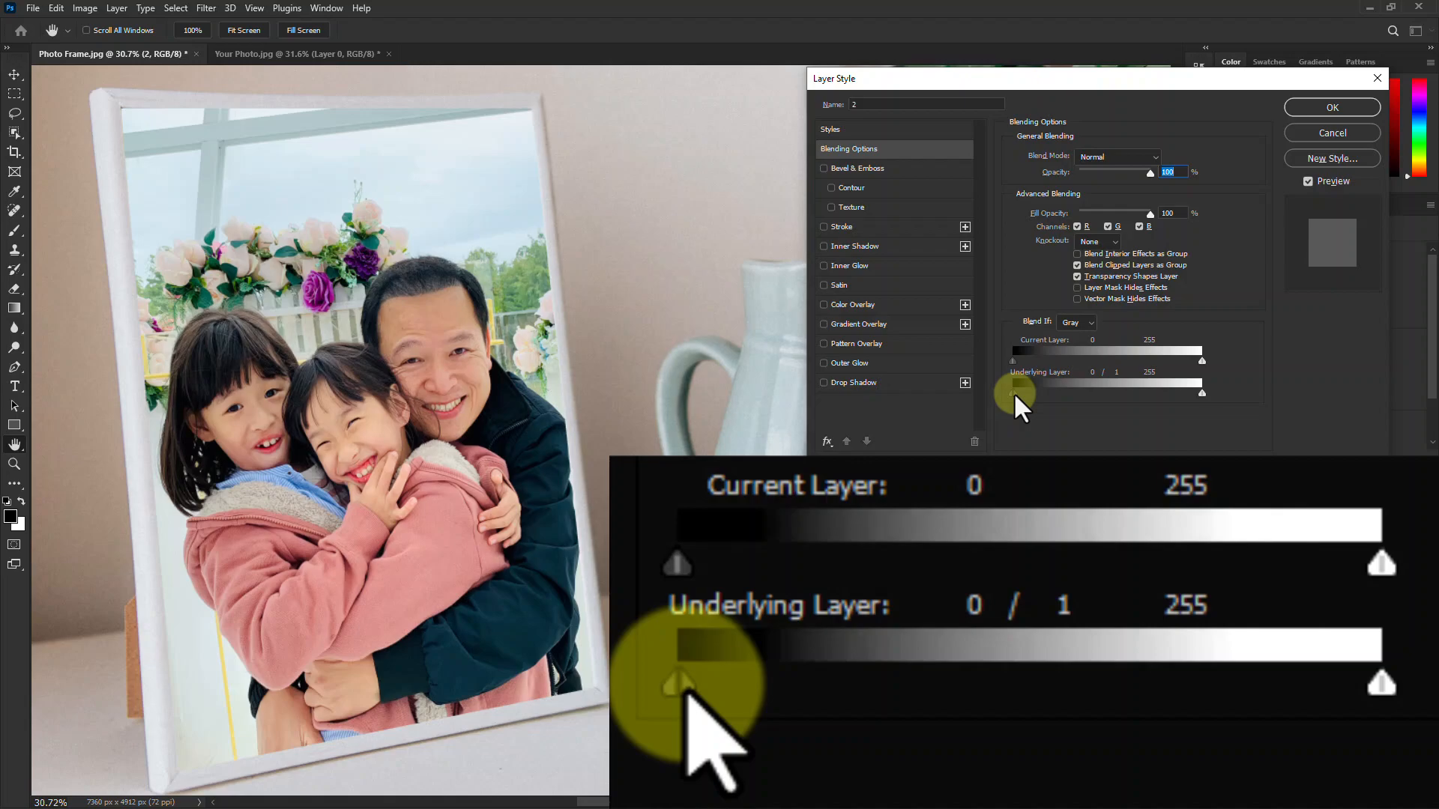
drag(1013, 393, 1150, 395)
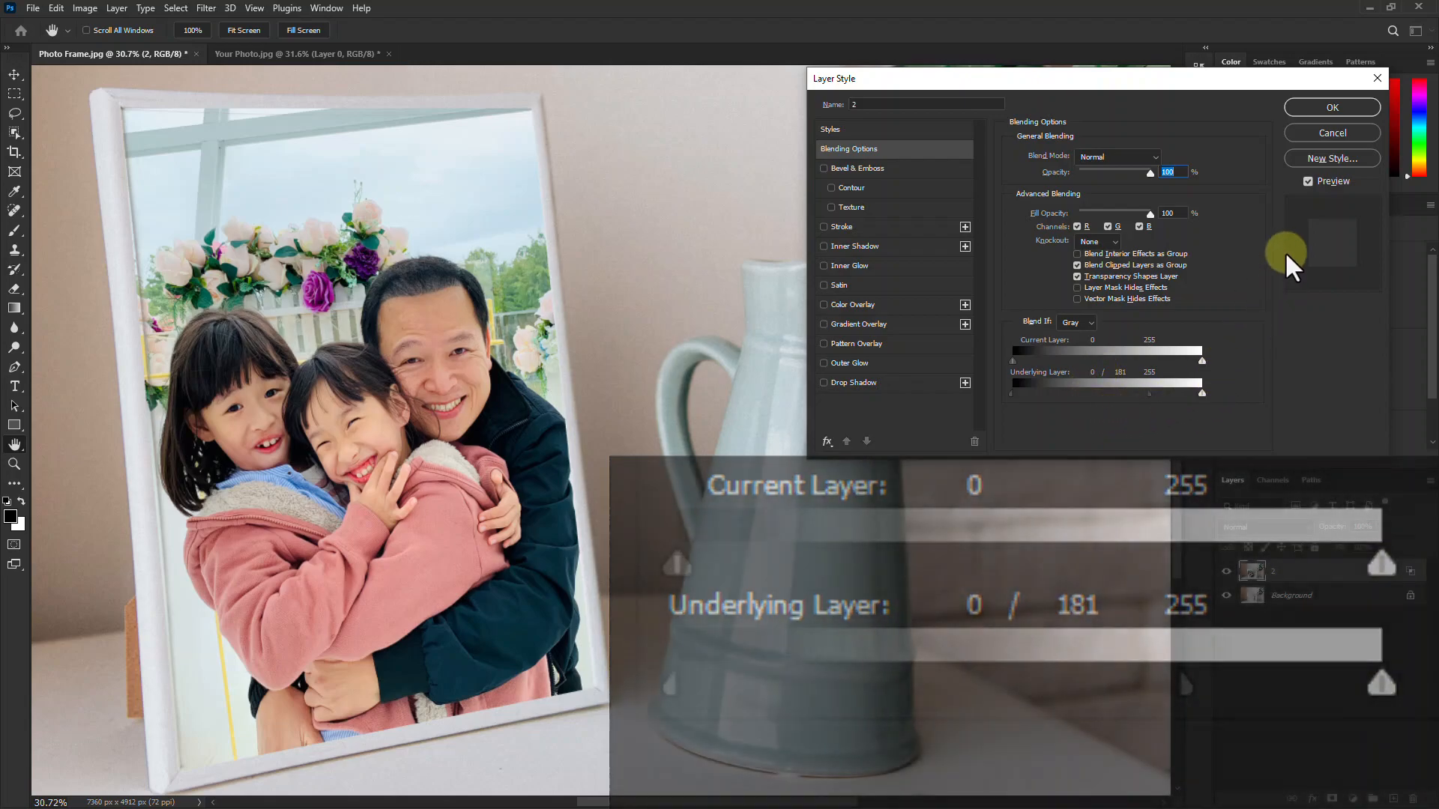
click(1332, 107)
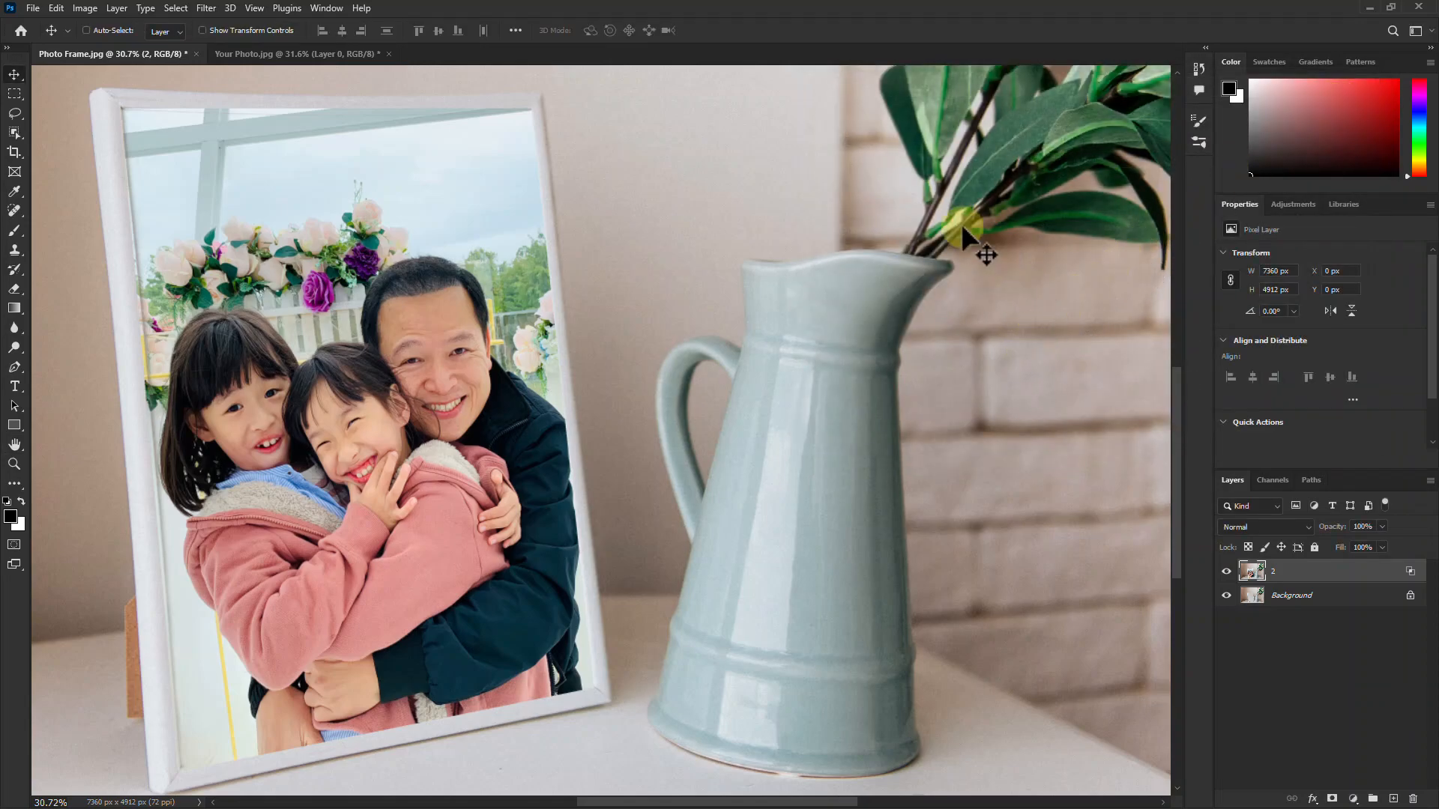
Lower the opacity of layer 2 to 10% so the frame's inner edges show through the photo.
click(1308, 571)
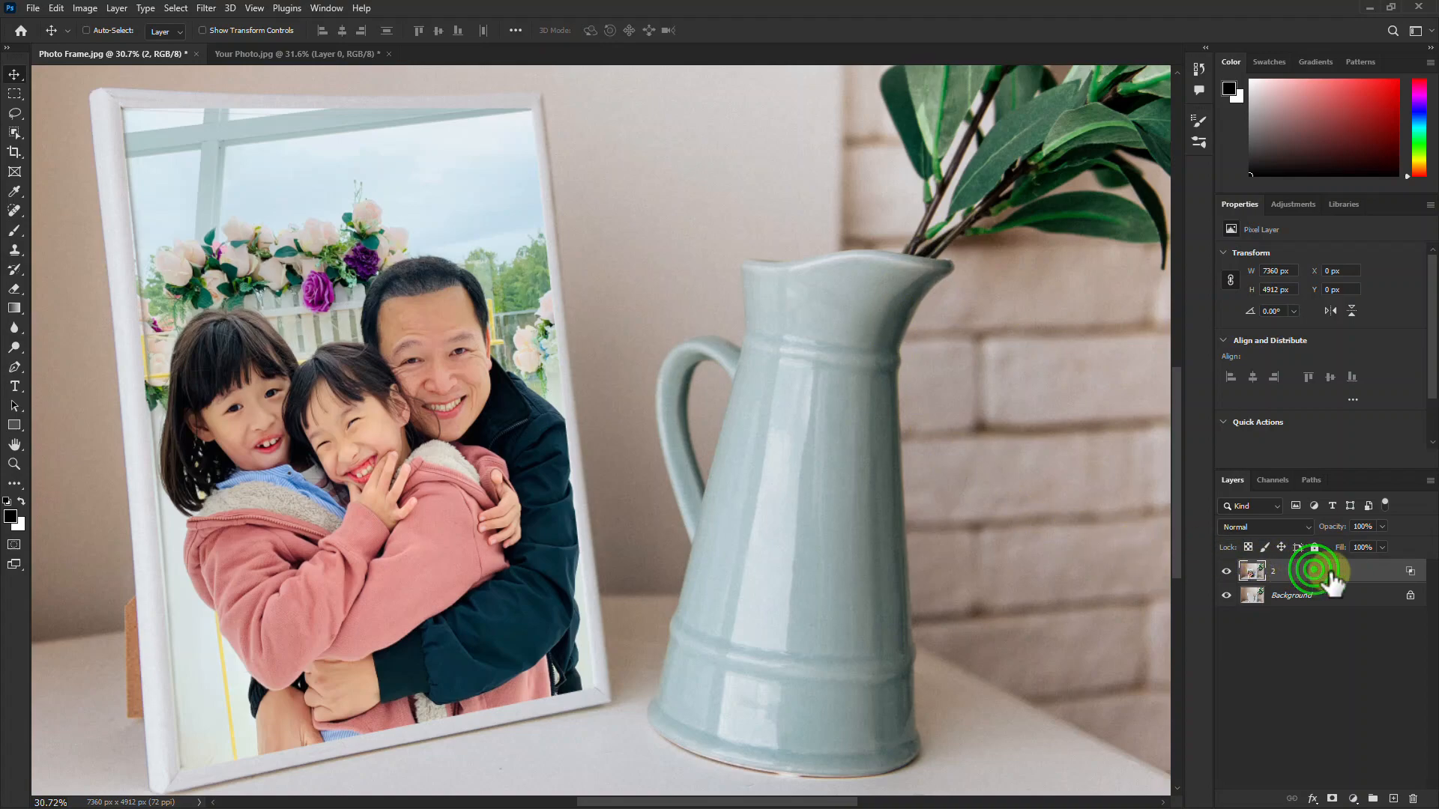
click(1382, 526)
drag(1381, 542, 1320, 542)
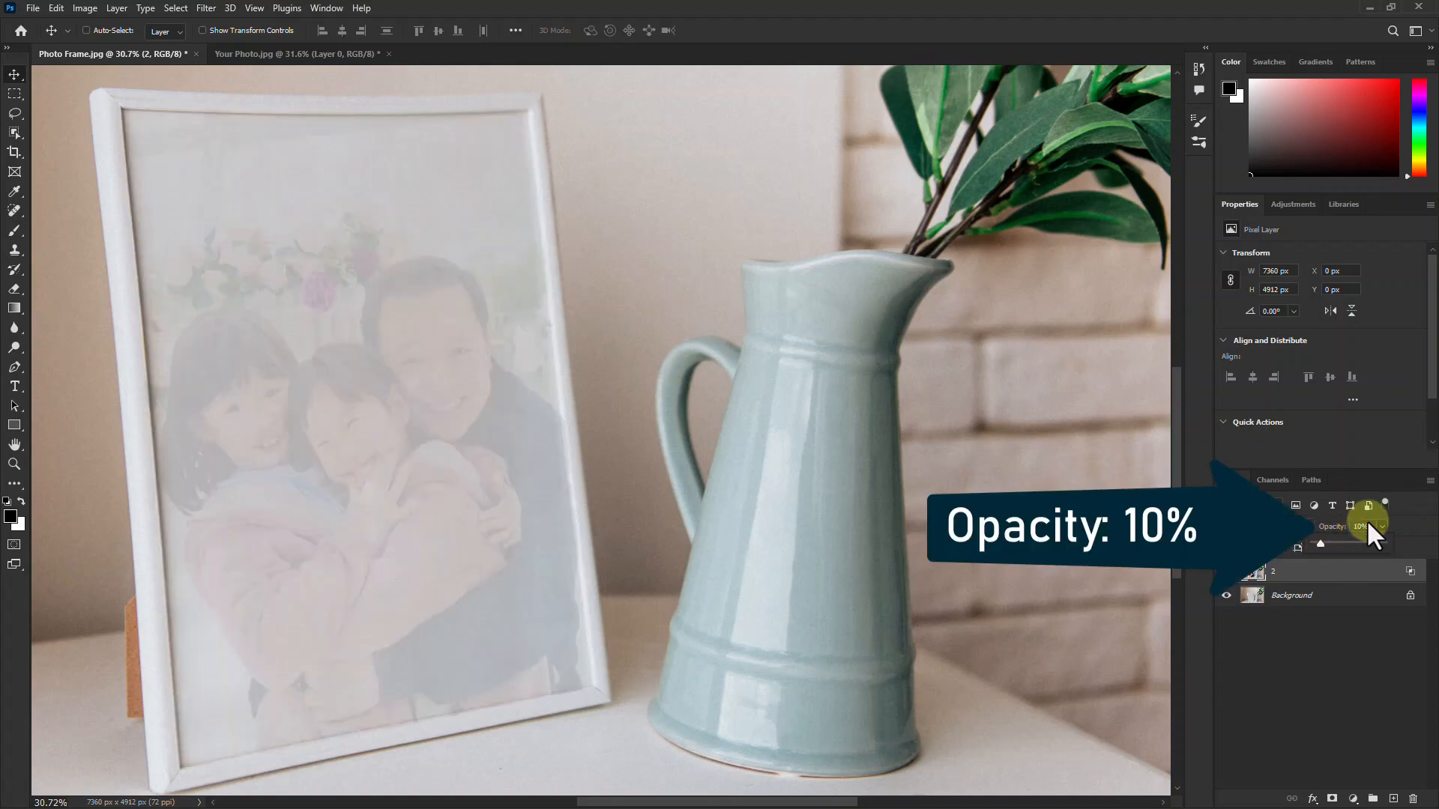
With the Pen tool in Path mode, trace the picture frame's top inner edge from its left corner to its right corner.
click(15, 368)
click(64, 367)
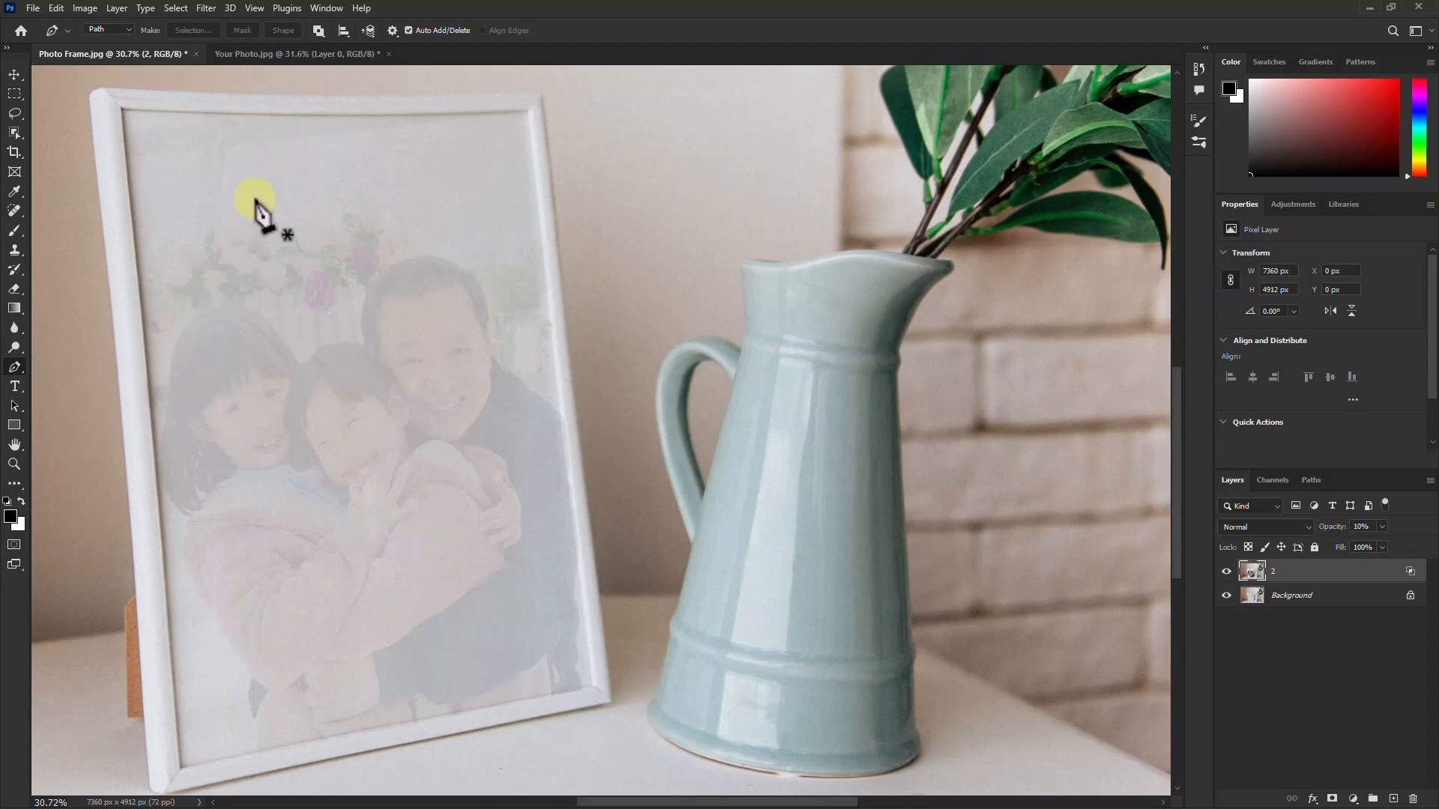
click(126, 93)
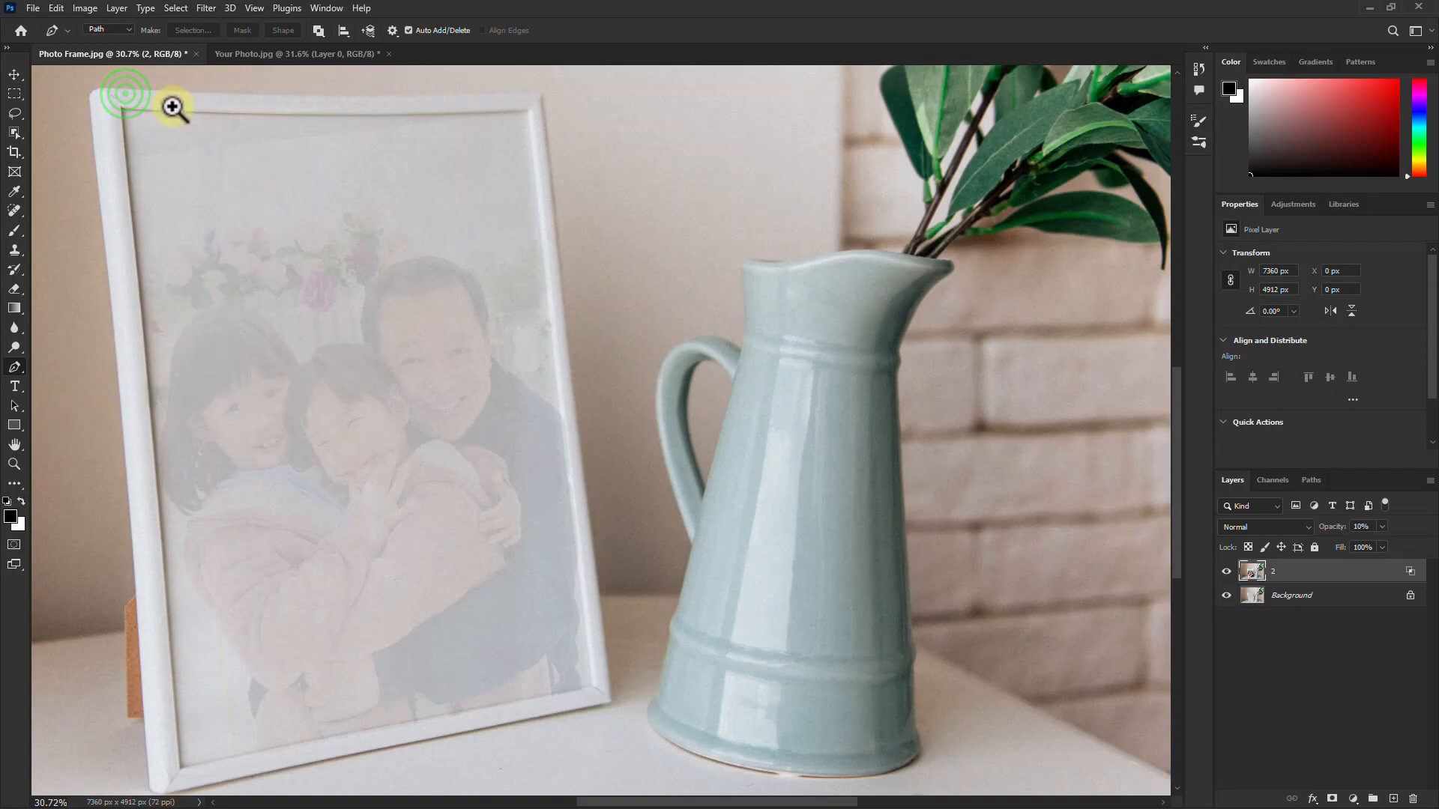
drag(168, 110, 312, 269)
drag(206, 214, 279, 212)
drag(157, 190, 215, 189)
click(176, 194)
click(251, 214)
drag(402, 232, 328, 225)
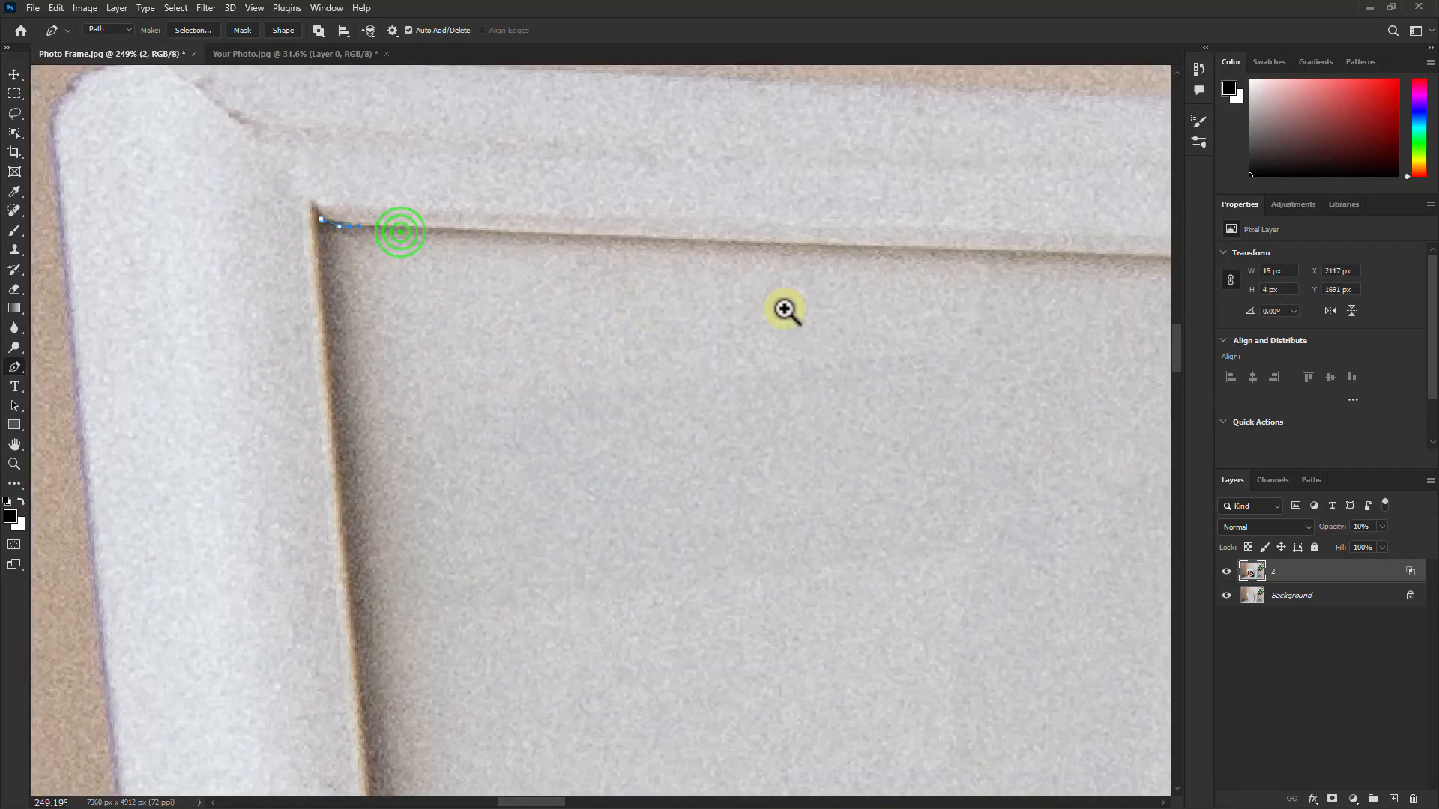
drag(1070, 299, 765, 299)
drag(830, 257, 497, 273)
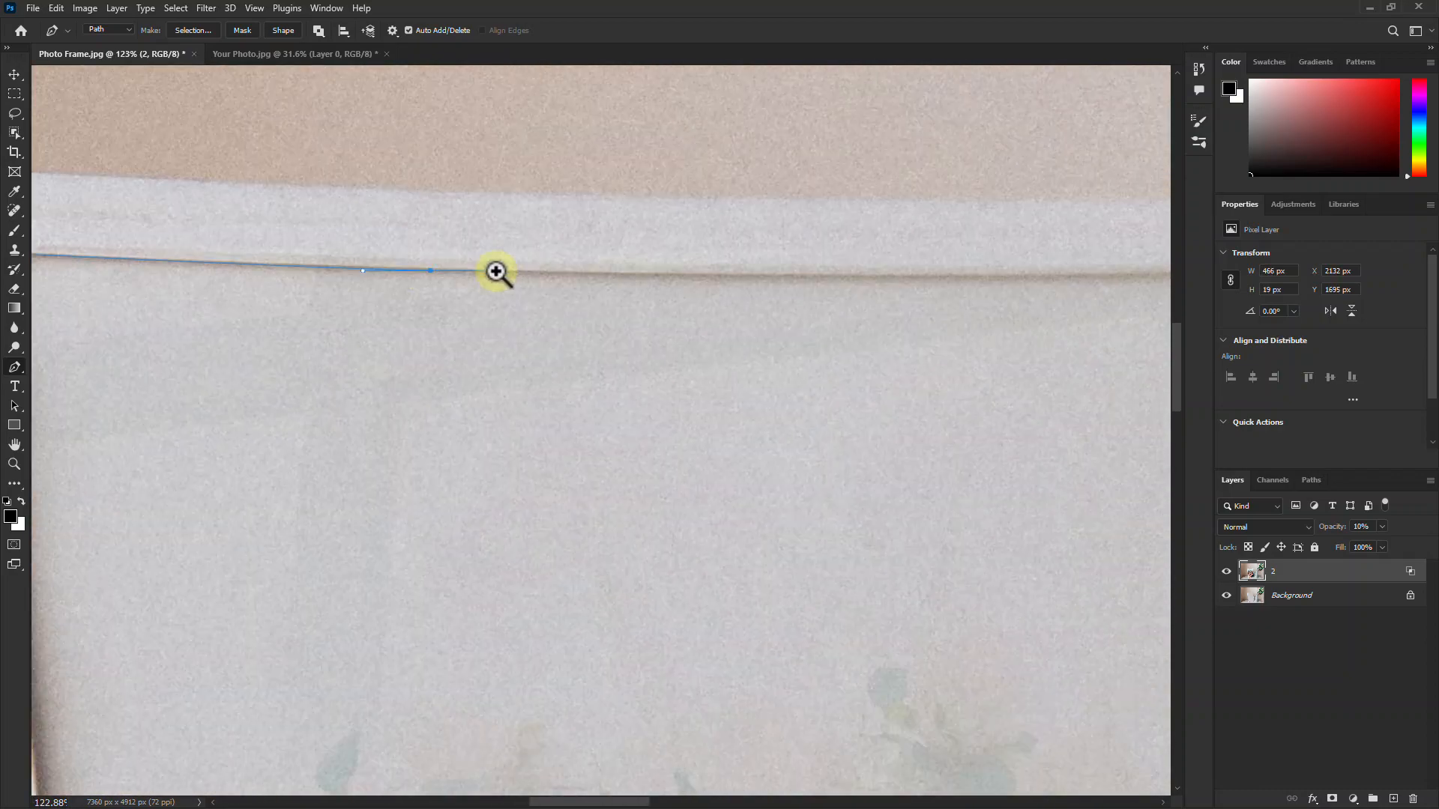
drag(944, 295, 739, 289)
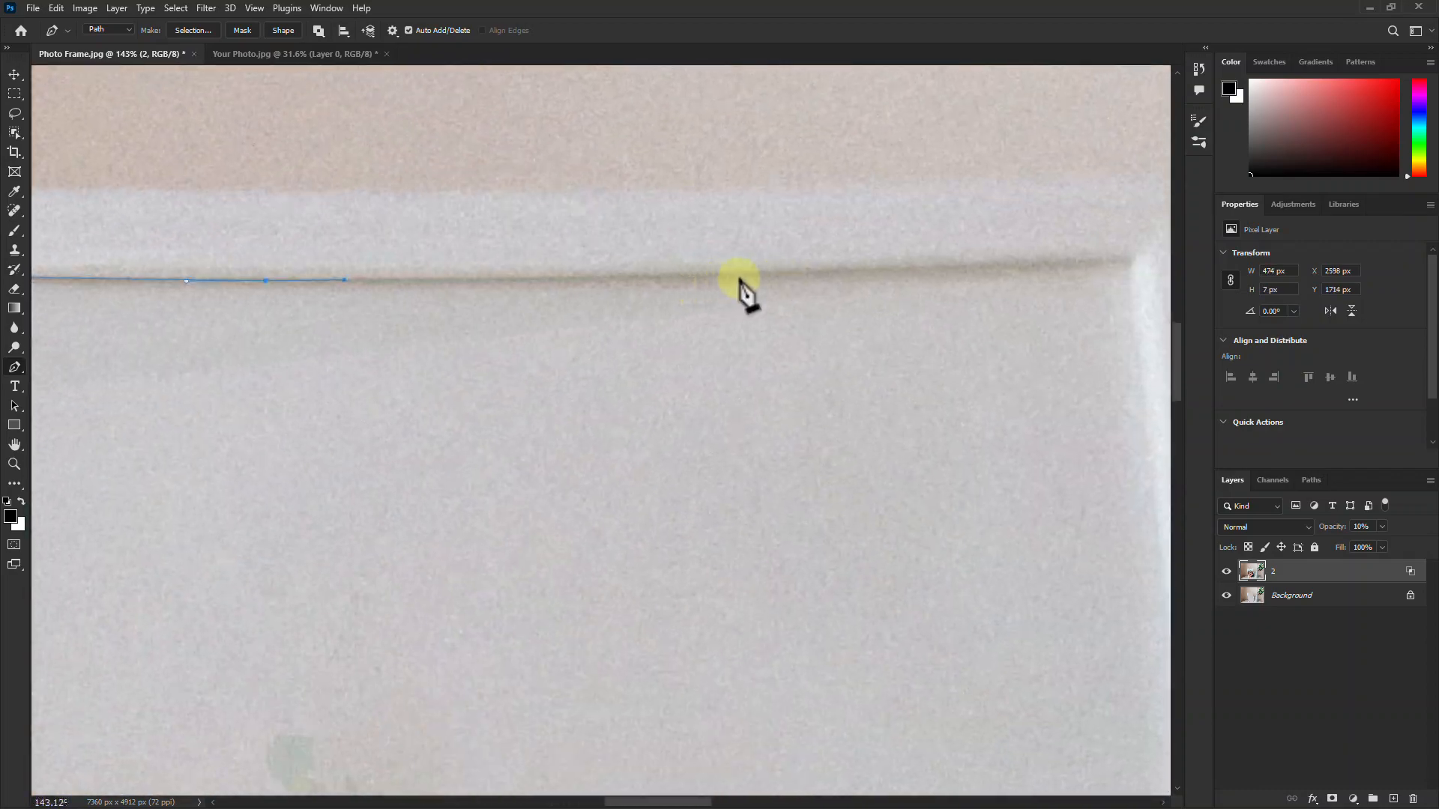
drag(987, 311, 799, 298)
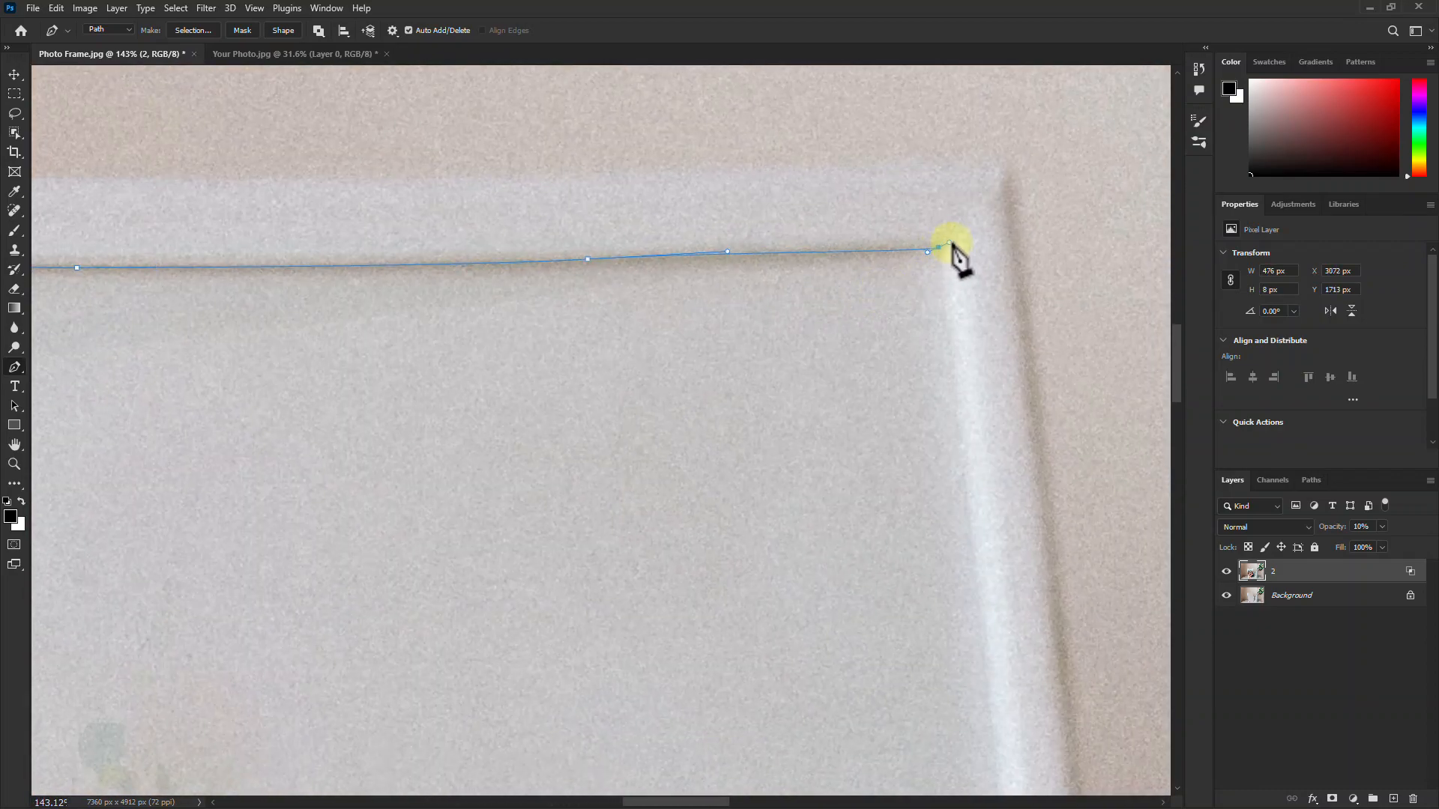
Continue the path down the frame's right inner edge to the lower-right inner corner.
drag(968, 368, 839, 368)
drag(992, 655, 945, 320)
drag(948, 385, 954, 432)
drag(983, 656, 916, 401)
click(938, 507)
drag(937, 507, 905, 171)
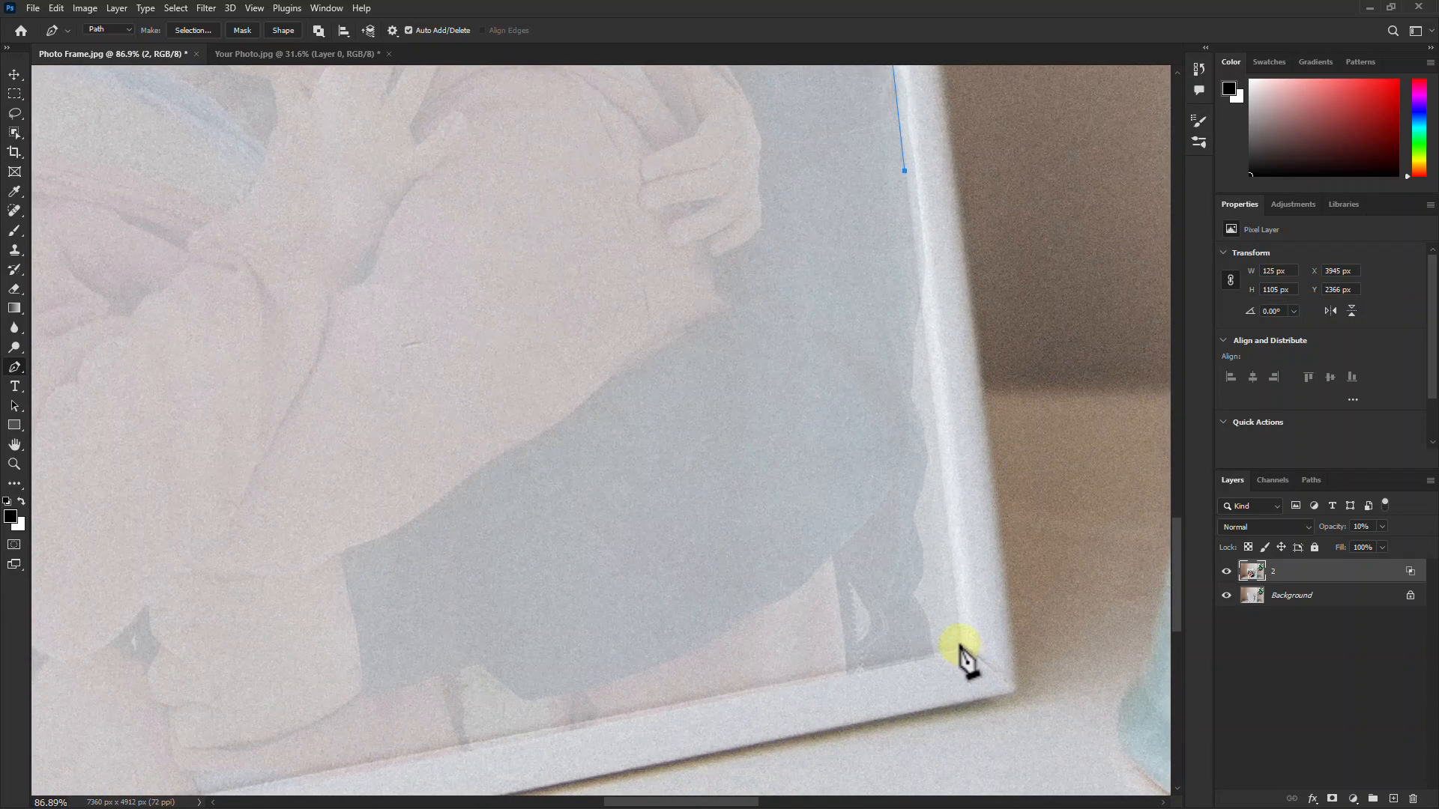
click(959, 644)
Extend the path along the frame's bottom inner edge to the lower-left inner corner.
drag(933, 646, 877, 637)
drag(522, 722, 382, 557)
drag(381, 558, 636, 523)
click(582, 545)
drag(360, 596, 777, 520)
drag(443, 579, 355, 597)
drag(257, 632, 856, 511)
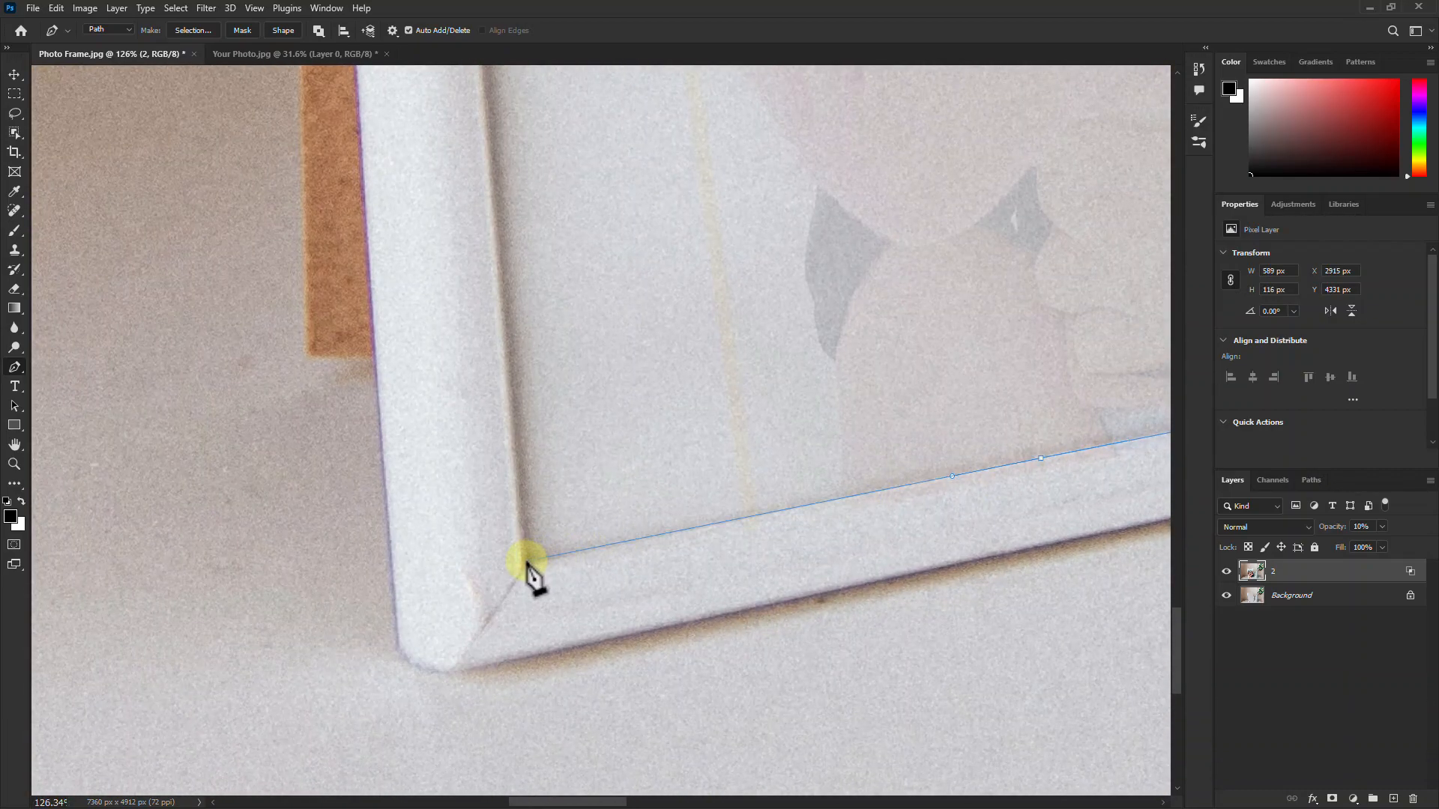
click(526, 562)
Trace the frame's left inner edge upward with several anchor points and close the path at the upper-left inner corner.
drag(562, 537, 498, 529)
drag(554, 372, 559, 533)
drag(525, 142, 545, 388)
click(522, 325)
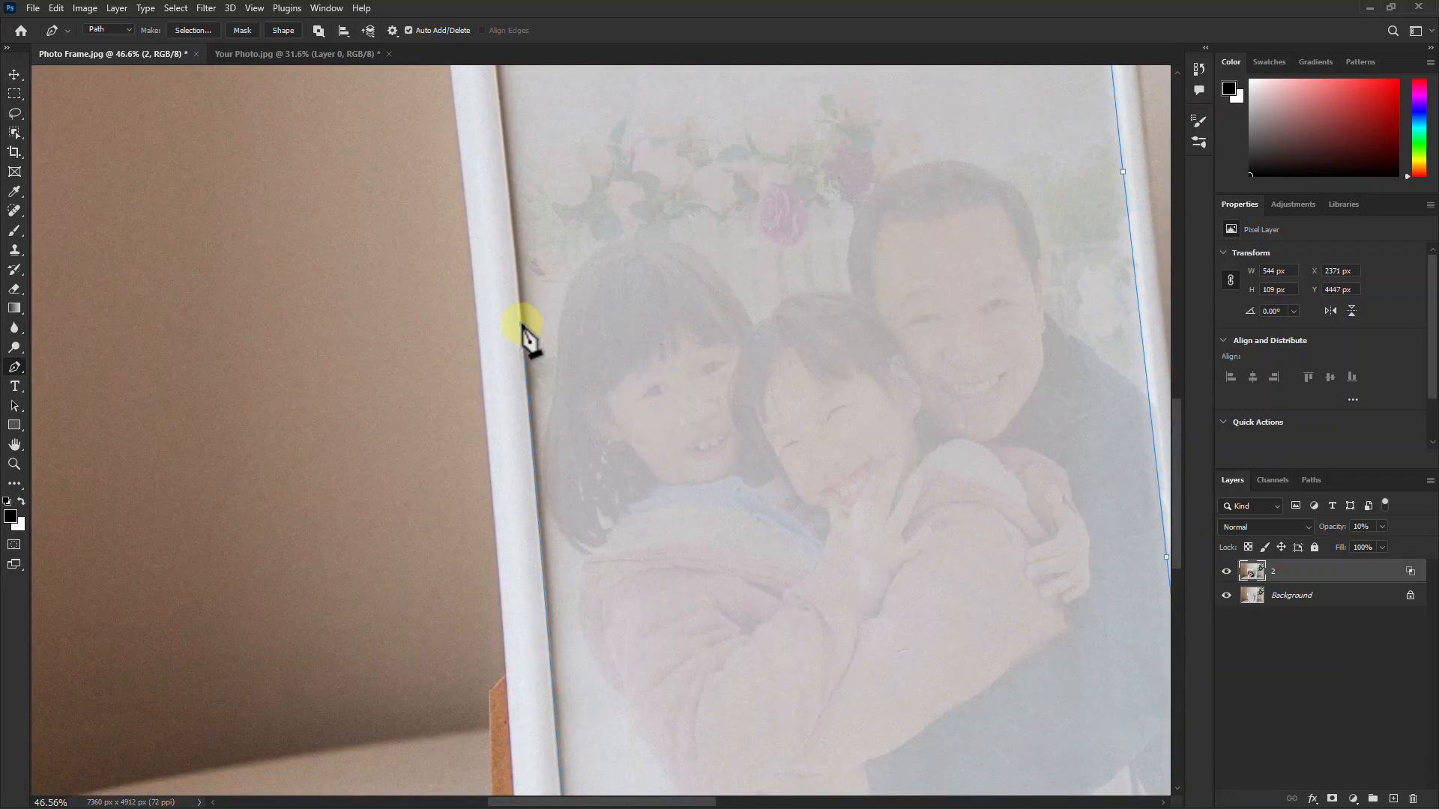
key(ctrl+z)
drag(556, 637, 570, 365)
click(529, 246)
drag(513, 161, 540, 423)
drag(546, 348, 571, 347)
click(530, 233)
drag(531, 234, 553, 599)
click(525, 282)
drag(517, 163, 541, 538)
click(509, 203)
drag(500, 135, 499, 633)
click(453, 226)
drag(450, 143, 485, 579)
scroll(459, 326, up, 3)
click(461, 302)
drag(478, 272, 373, 263)
drag(681, 357, 558, 419)
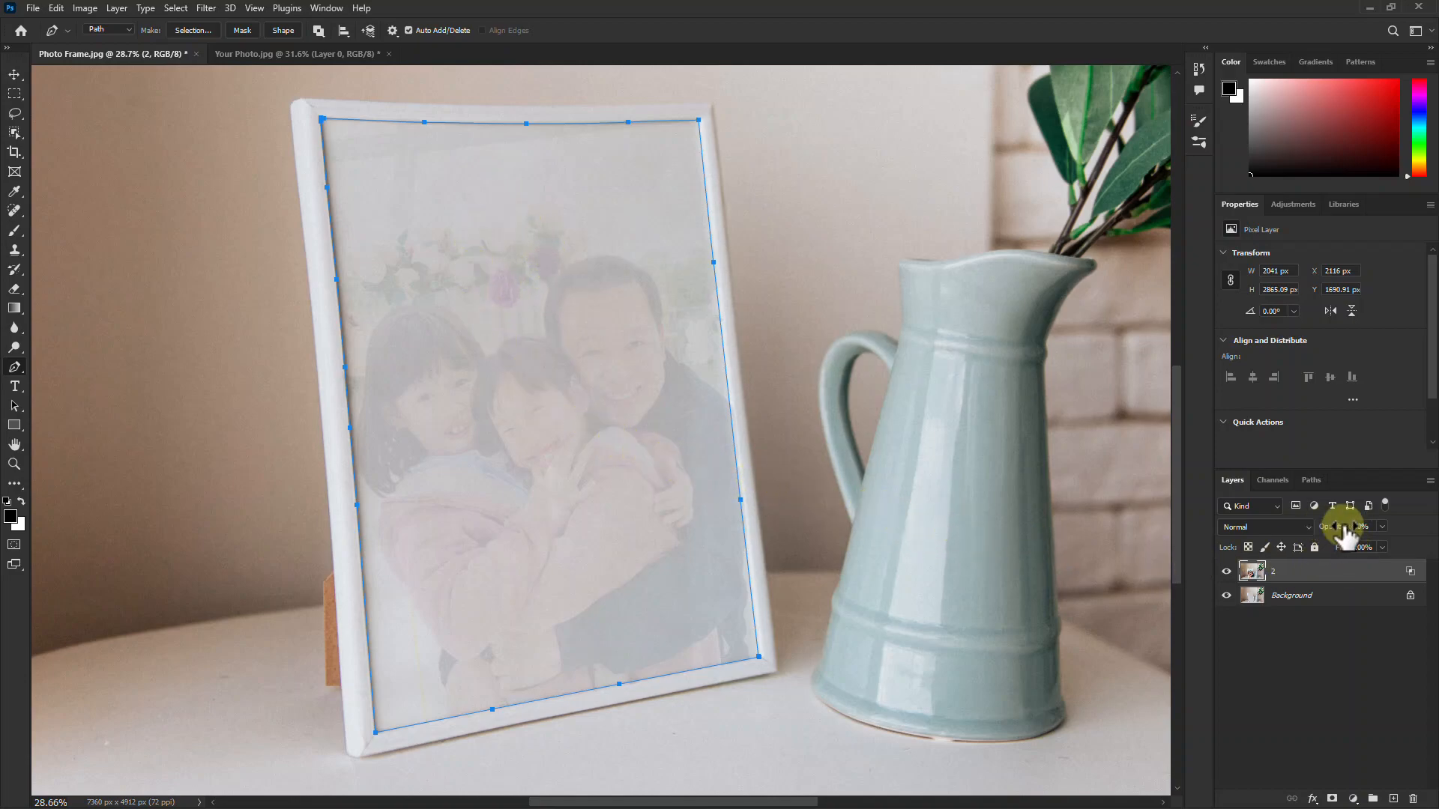
Restore the opacity of layer 2 to 100%.
click(1383, 527)
drag(1371, 544, 1428, 544)
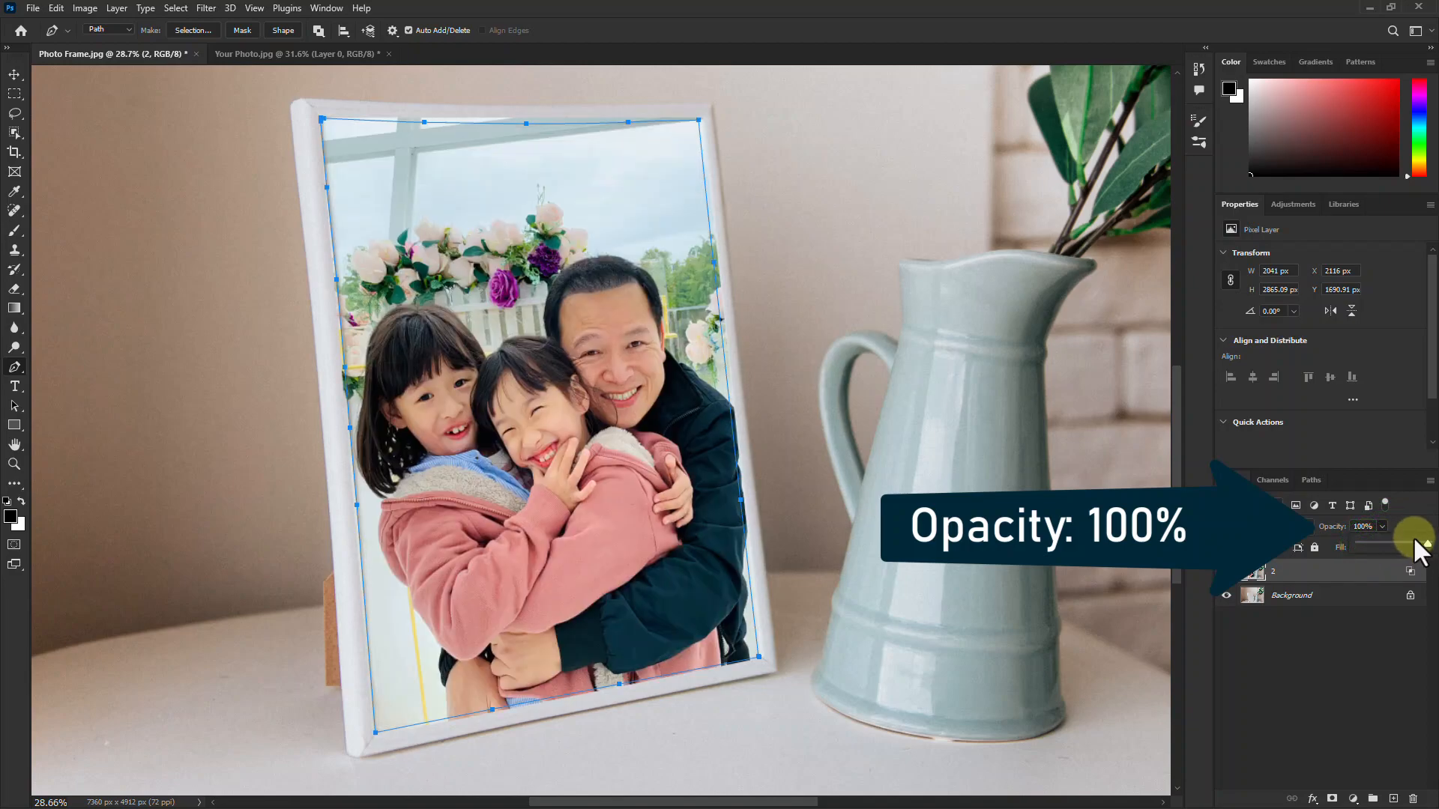
Convert the frame path into a new anti-aliased selection with a feather radius of 1 pixel, and invert the selection.
right_click(576, 215)
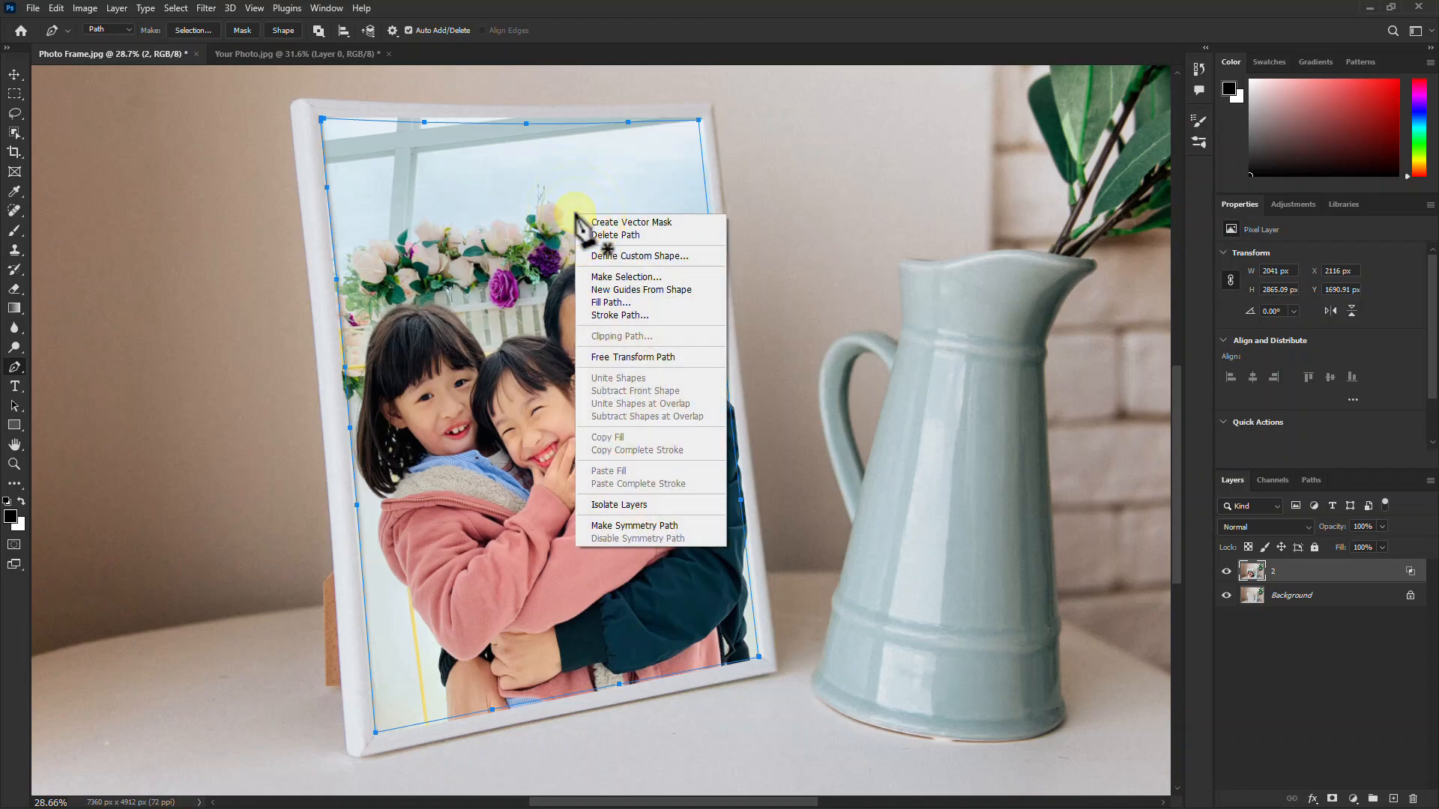
click(609, 278)
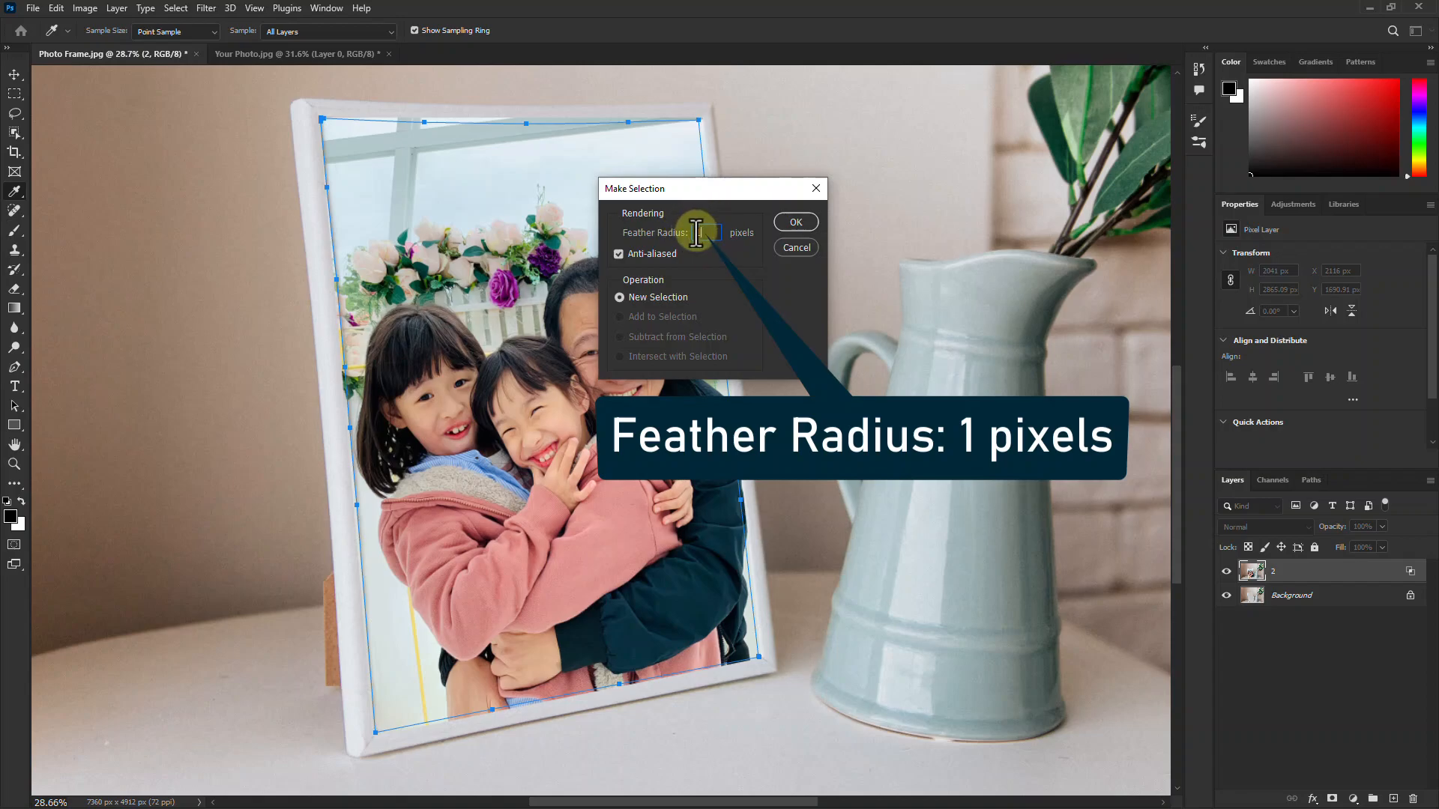
click(800, 220)
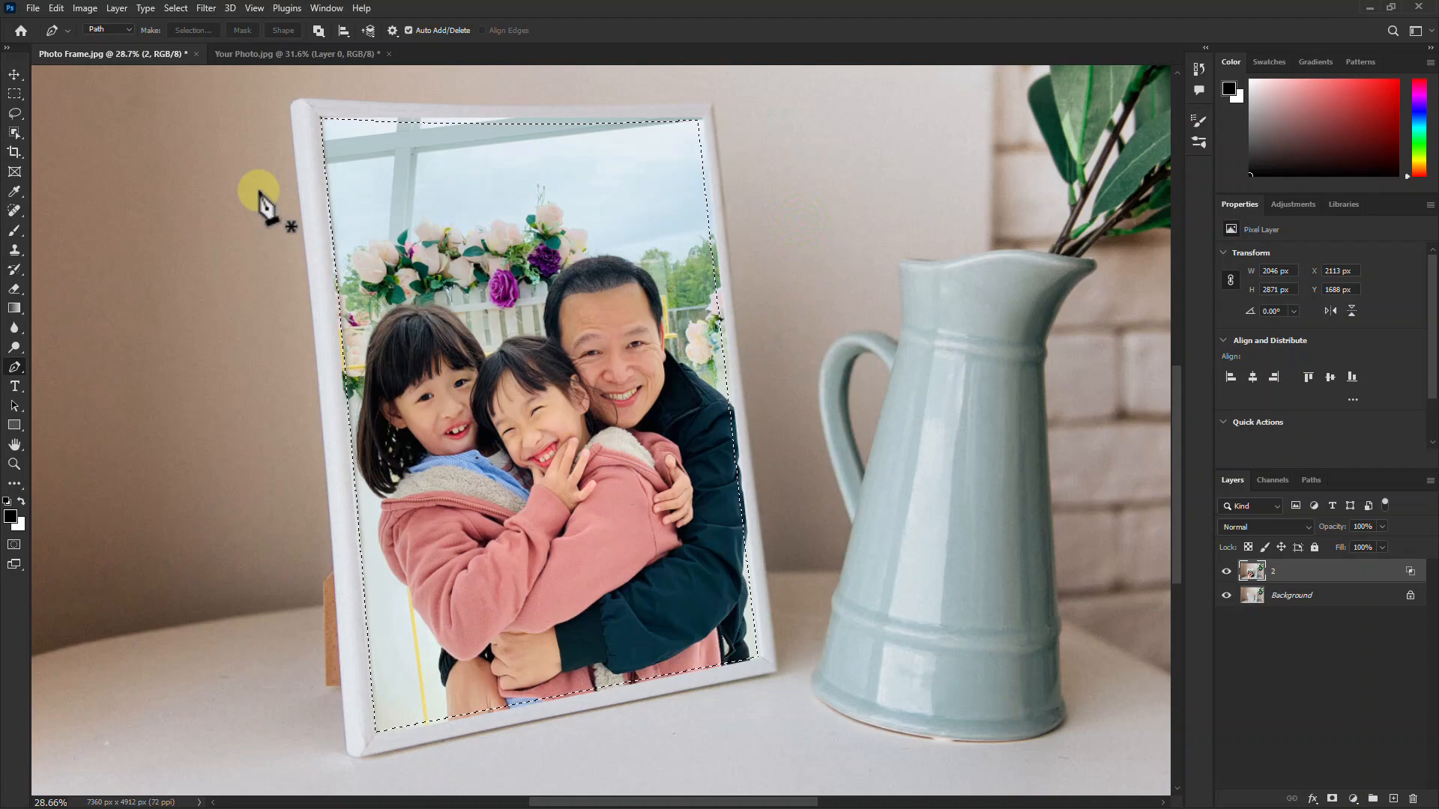
click(176, 8)
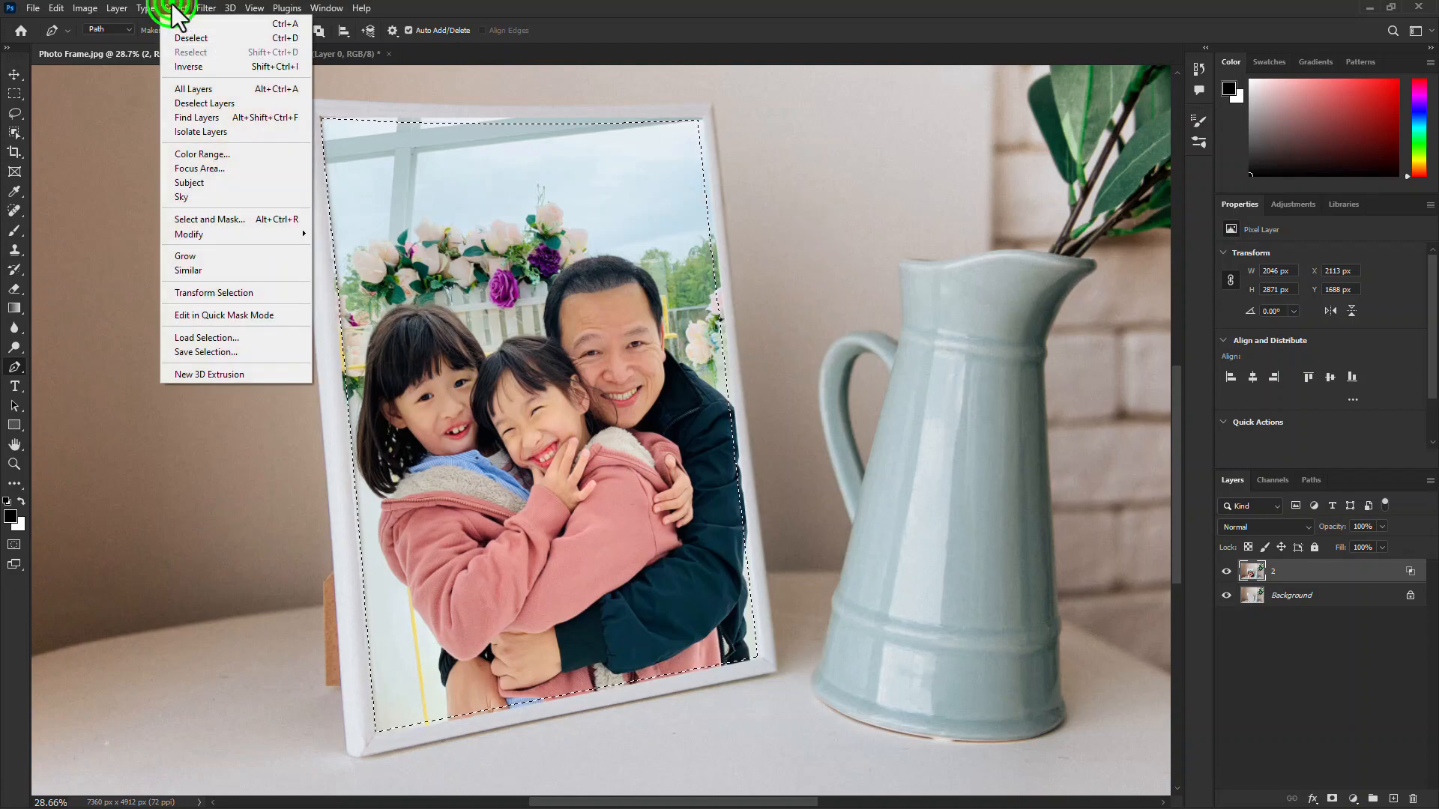
click(195, 67)
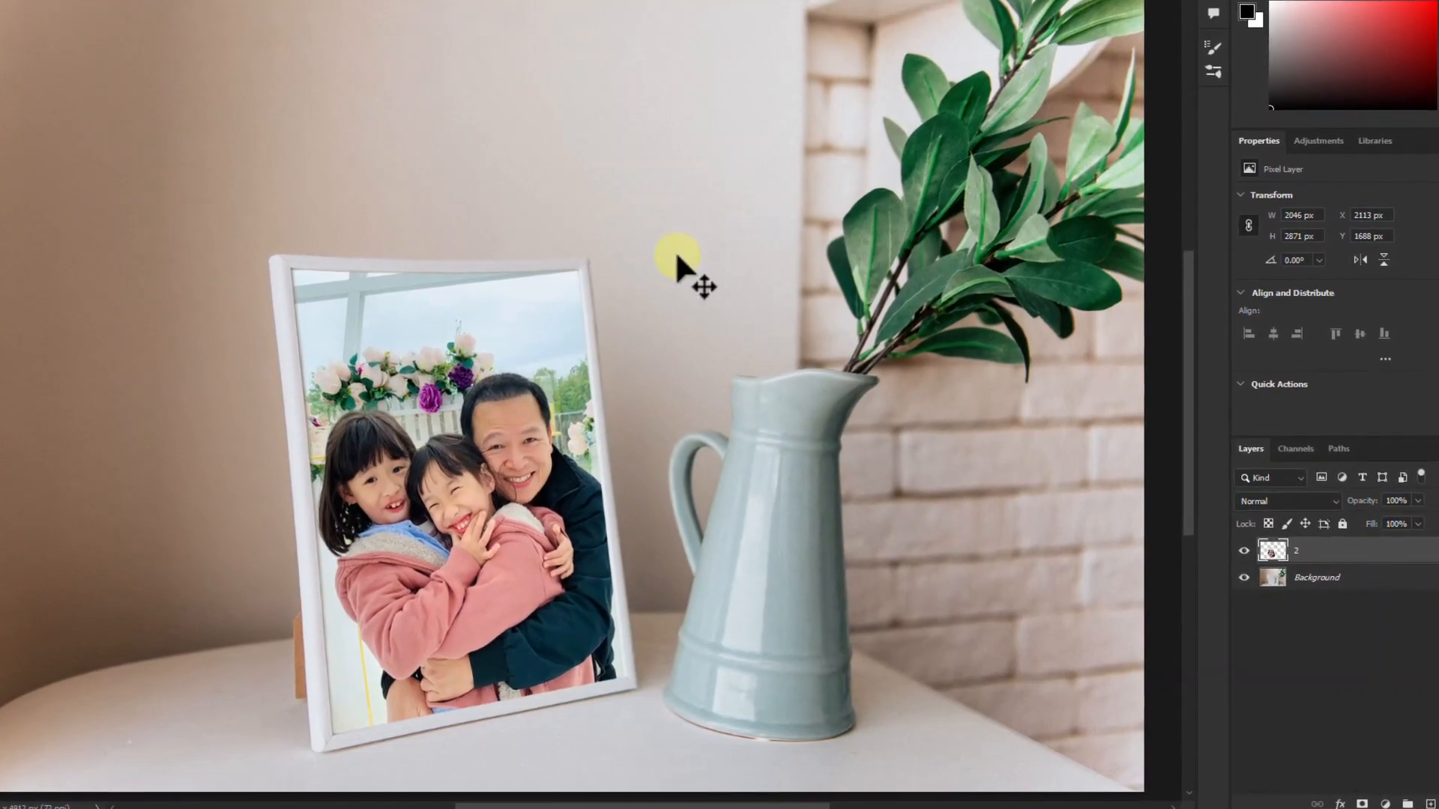
Toggle the visibility of layer 2 off and on twice to compare the blank frame with the placed family photo.
click(1241, 555)
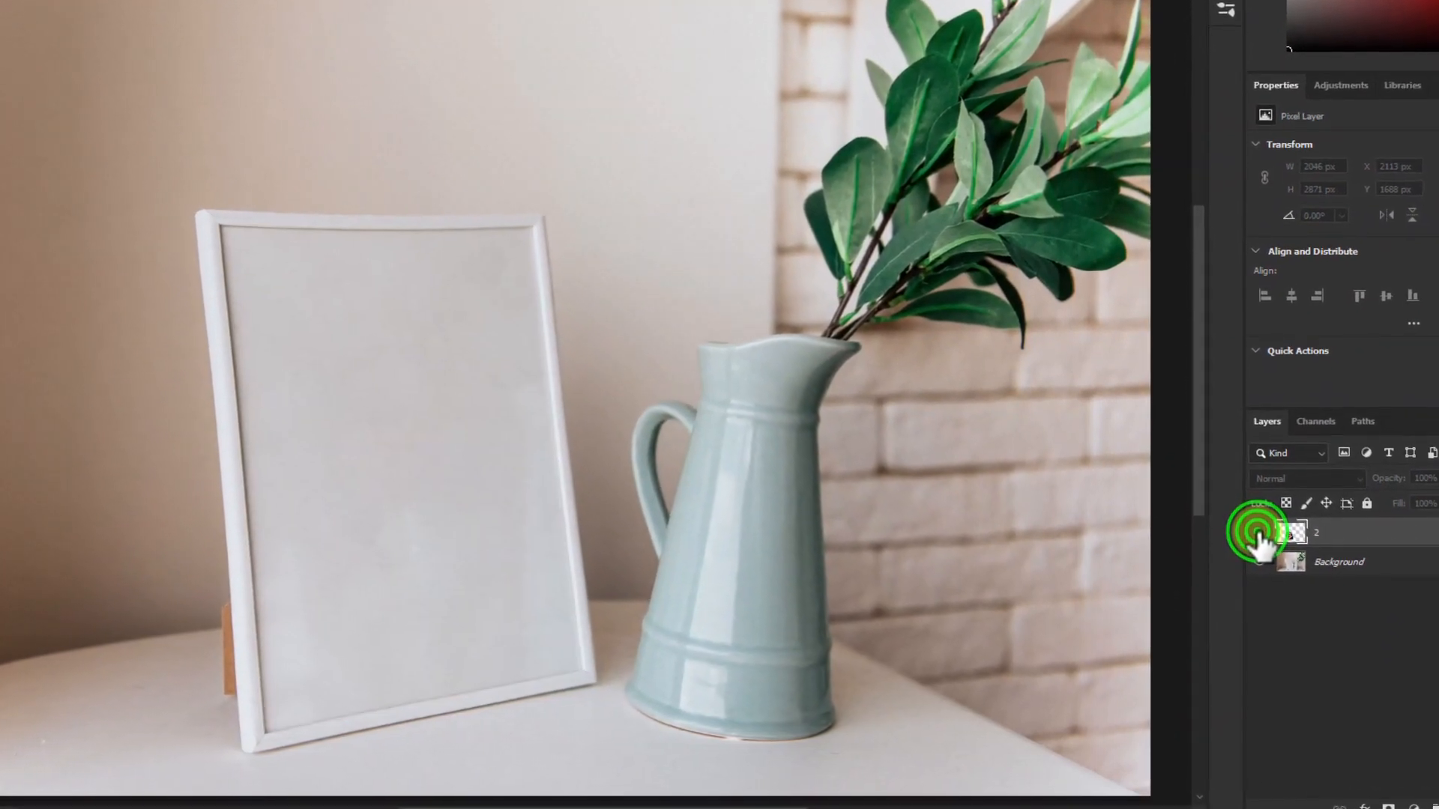
click(1254, 538)
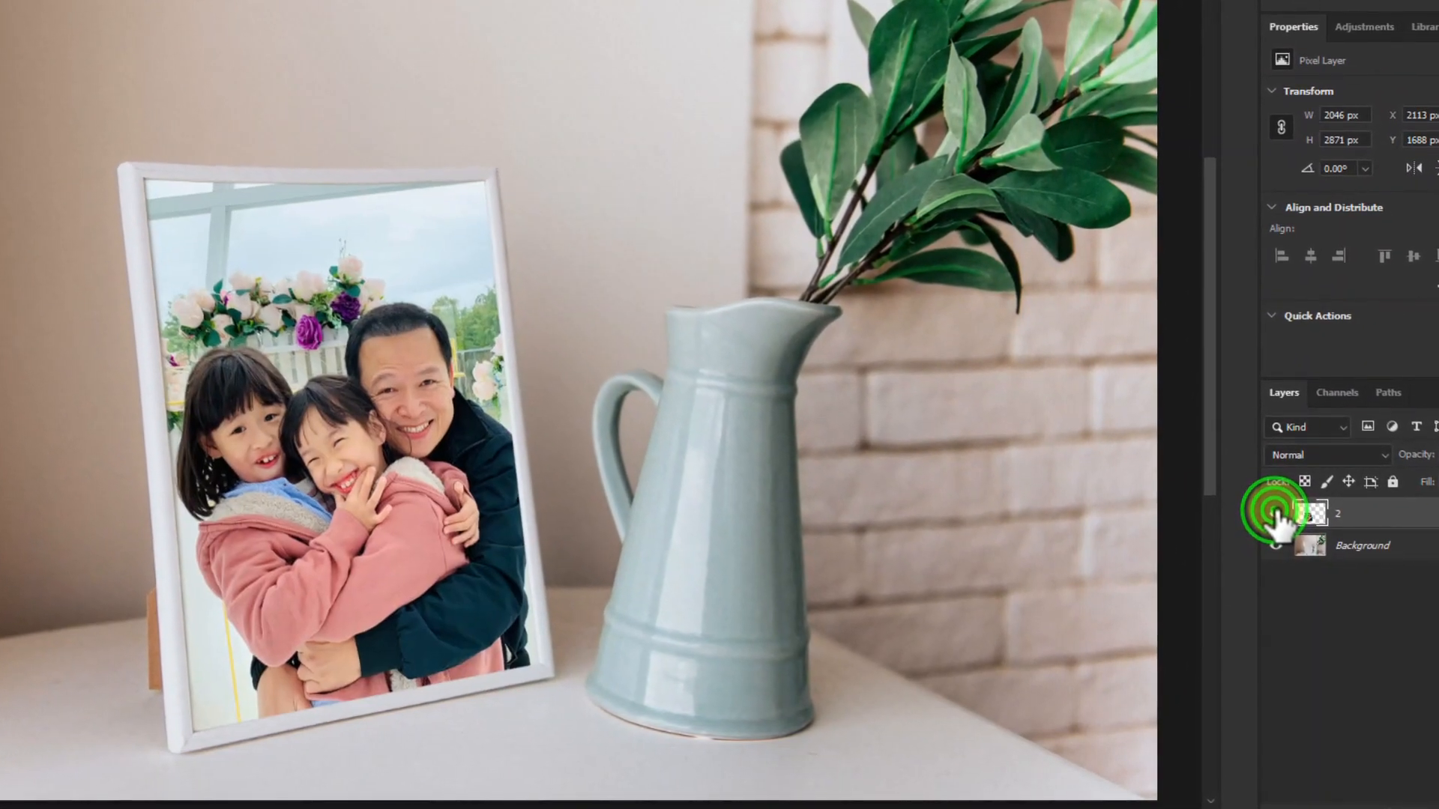
click(1272, 517)
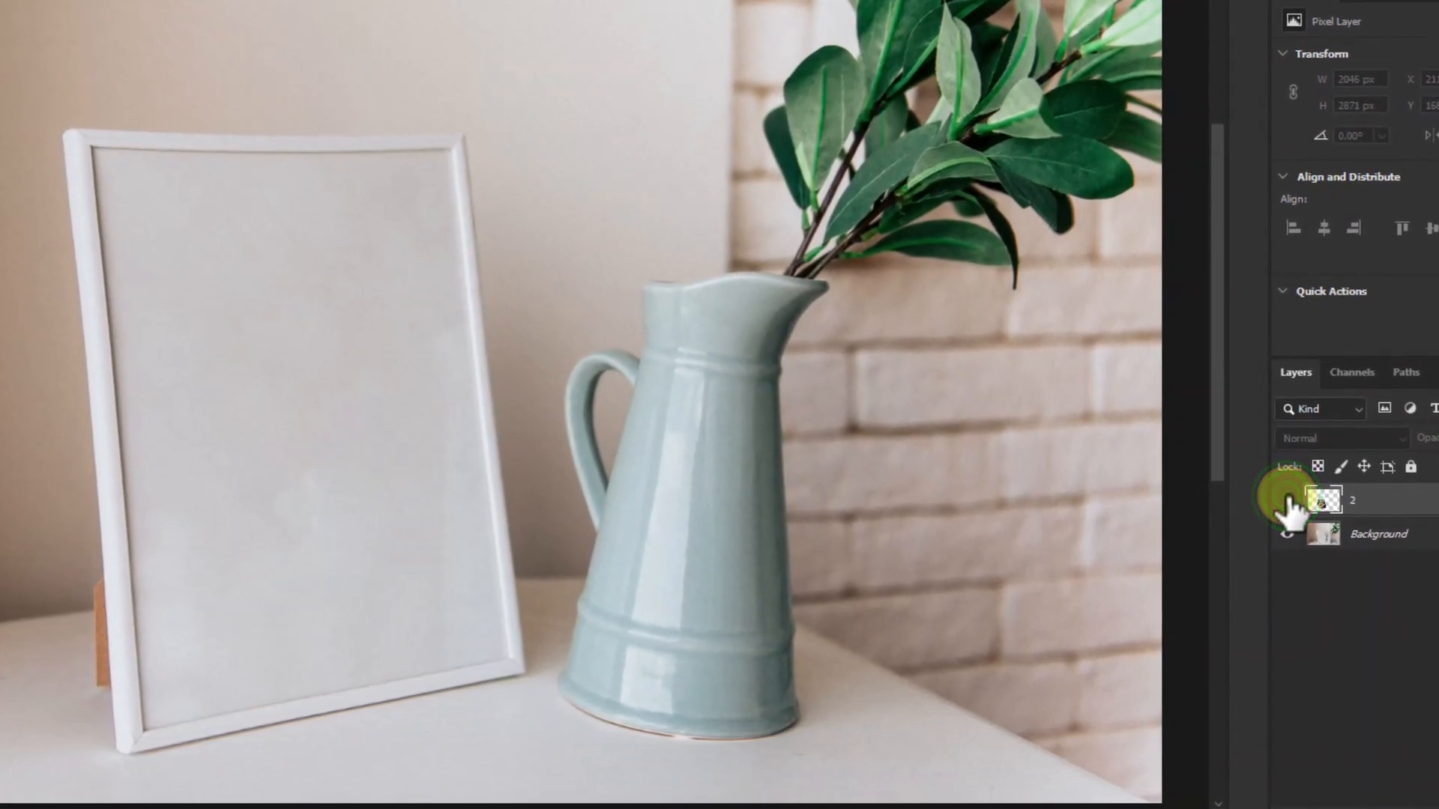
click(1284, 500)
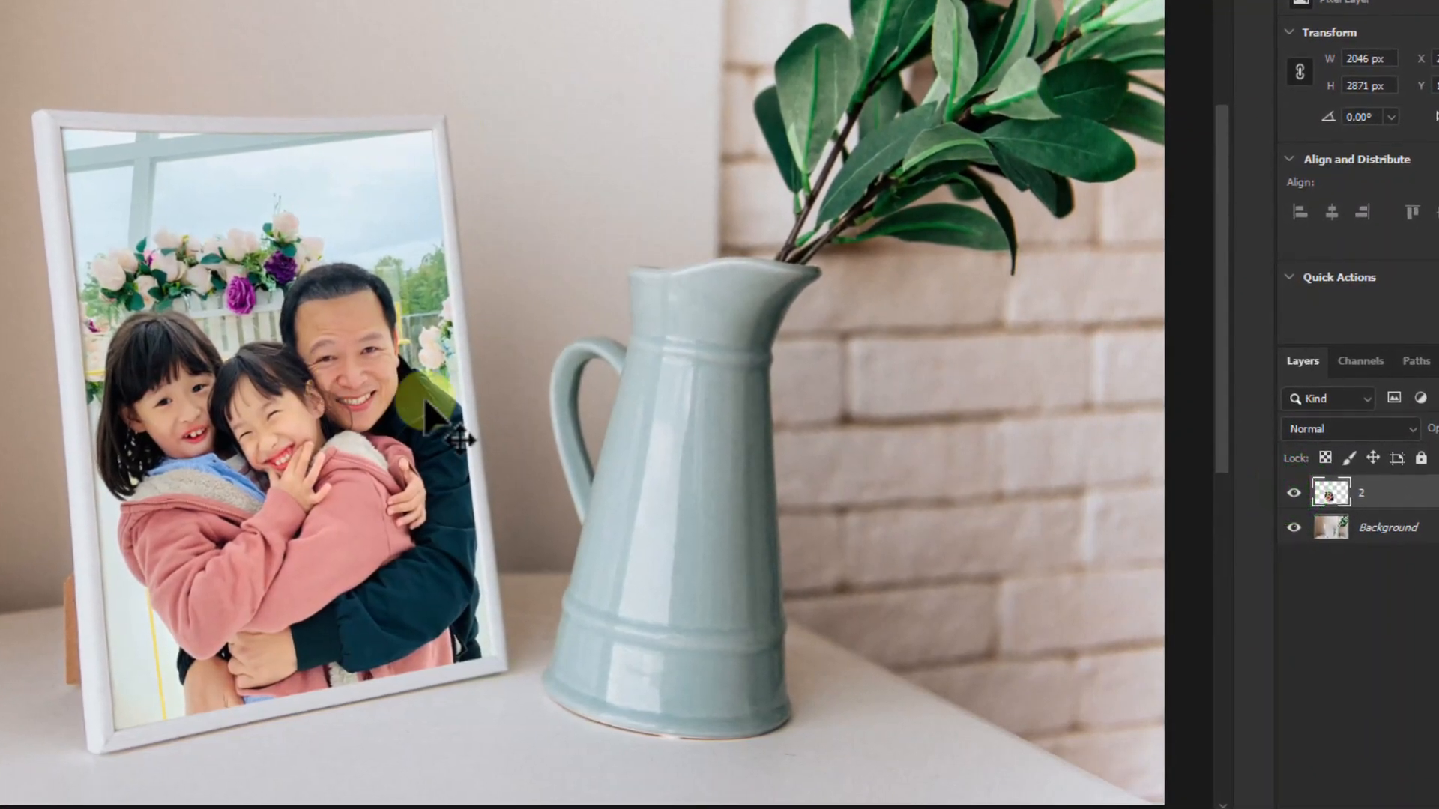